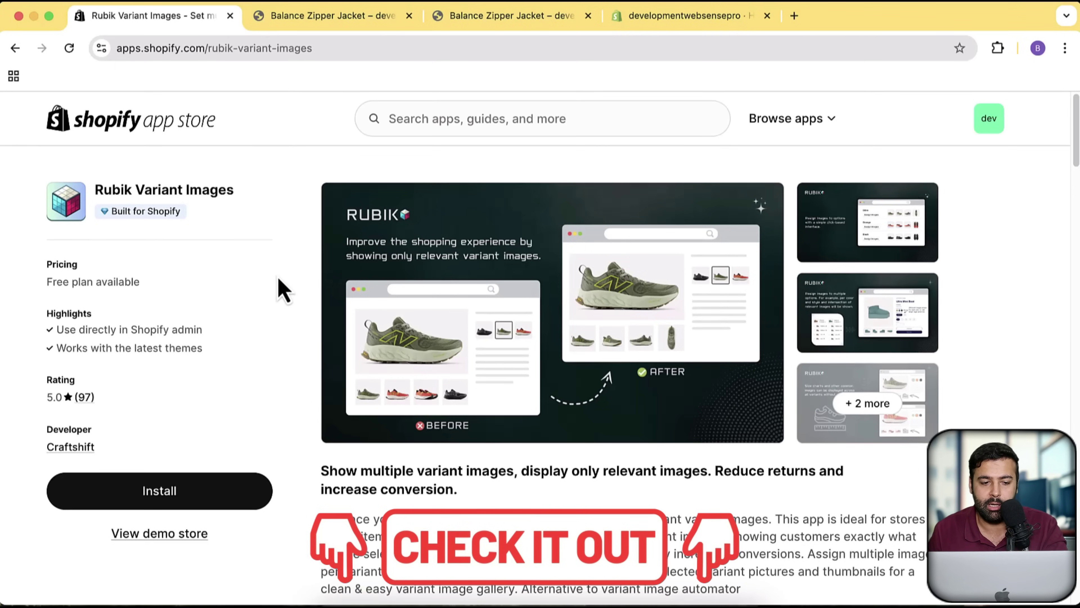
View the enlarged before-and-after preview image on the Rubik Variant Images app listing, and close it again
left_click_drag(121, 420, 26, 415)
left_click(170, 419)
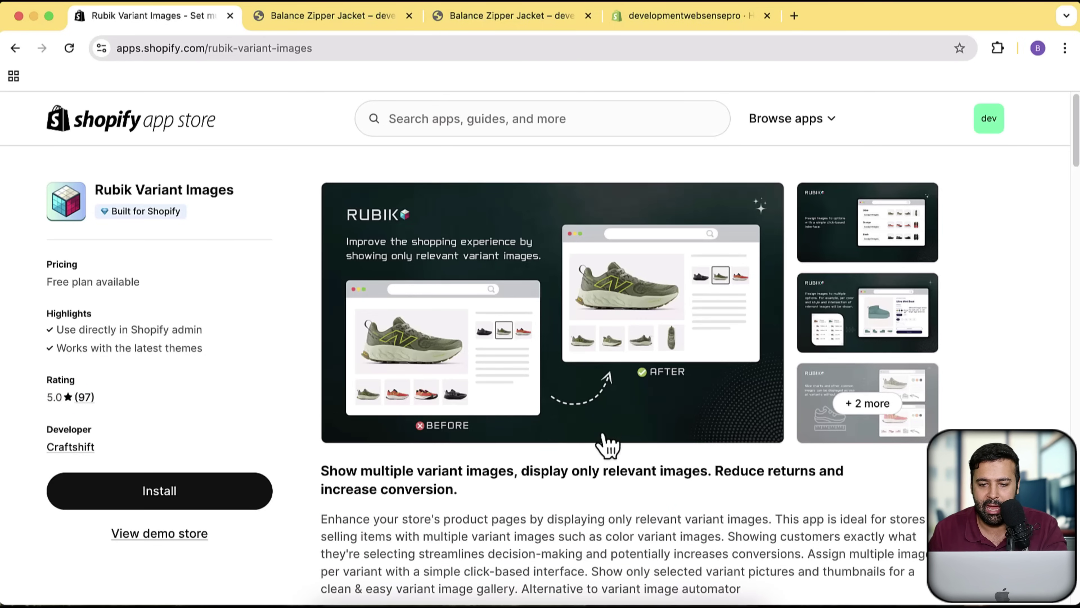
left_click(652, 367)
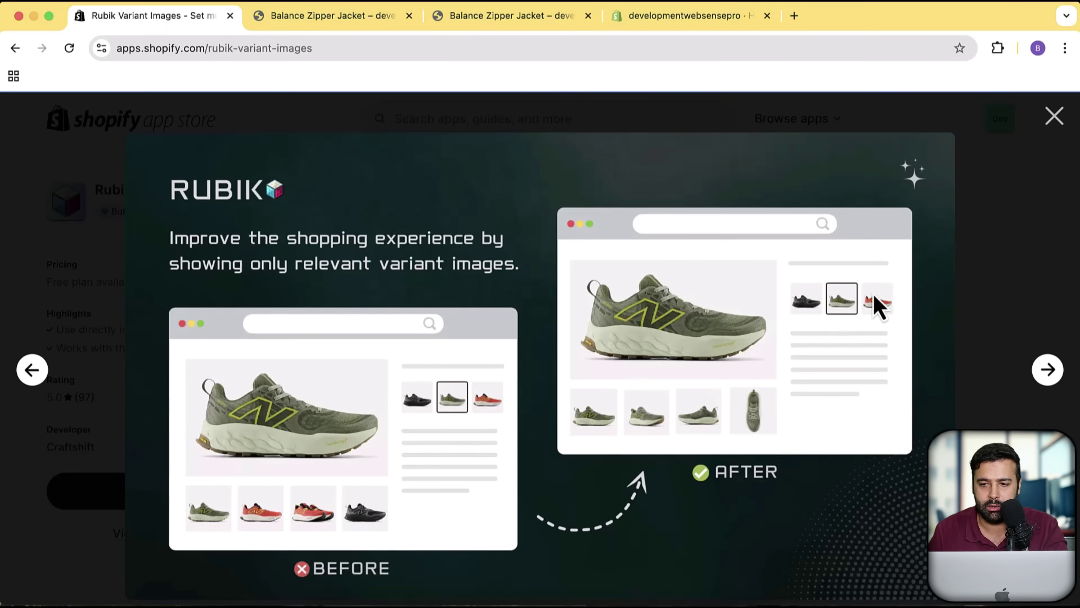
left_click(1063, 116)
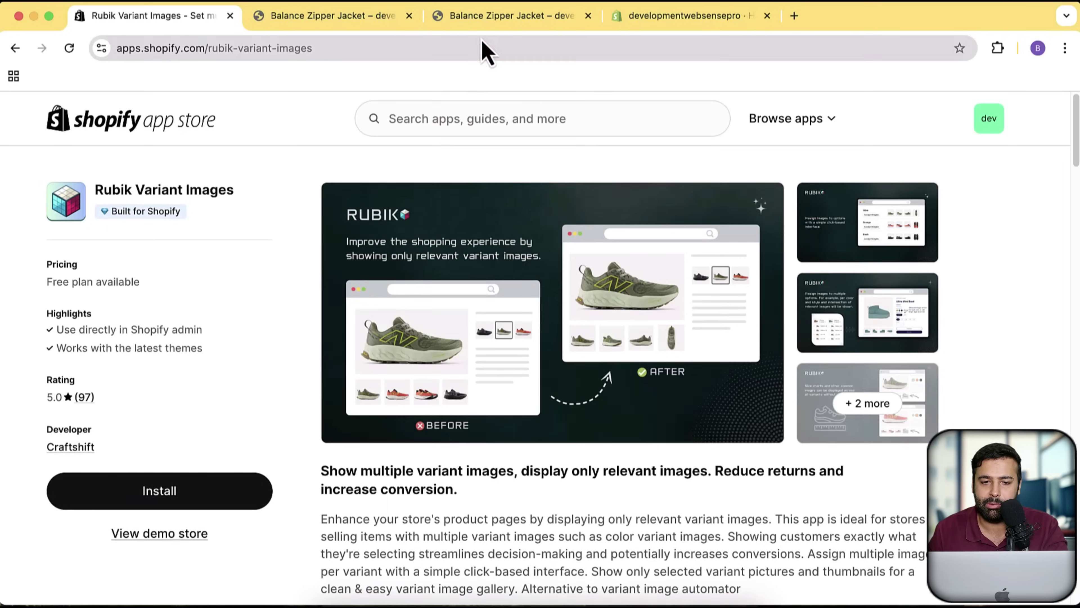
Compare the two open Balance Zipper Jacket product pages and examine the full image gallery shown for the Red variant
left_click(497, 18)
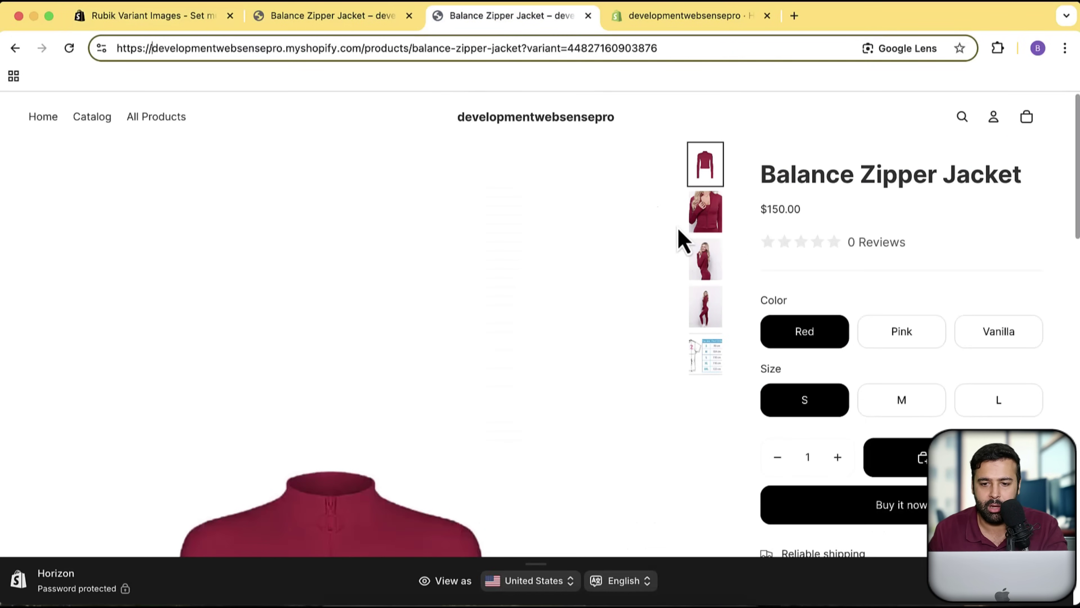
left_click(344, 16)
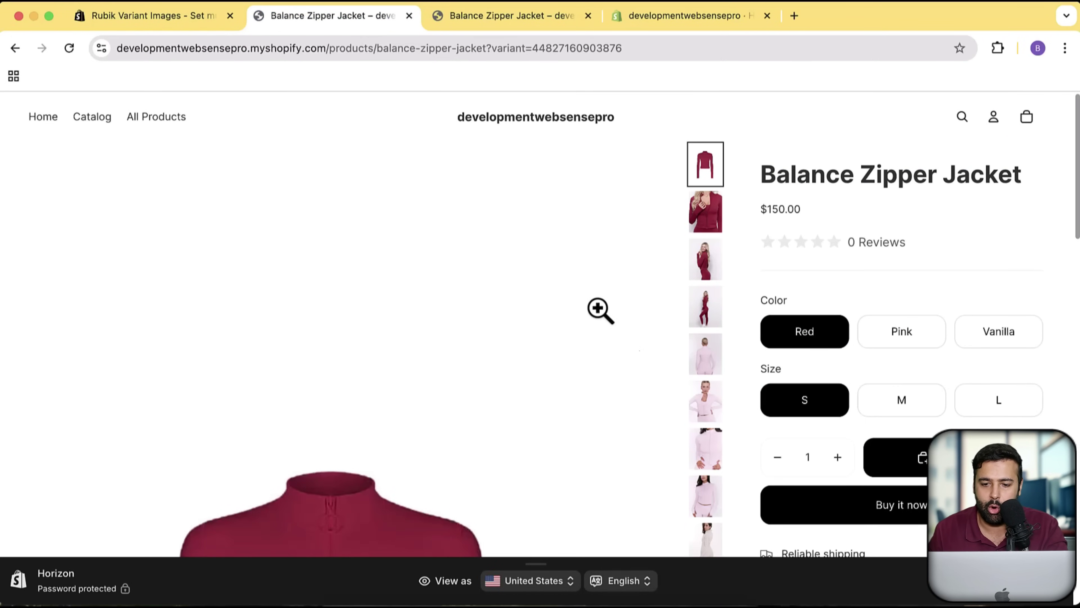
scroll(727, 349, "down", 10)
scroll(728, 362, "up", 8)
scroll(729, 362, "up", 3)
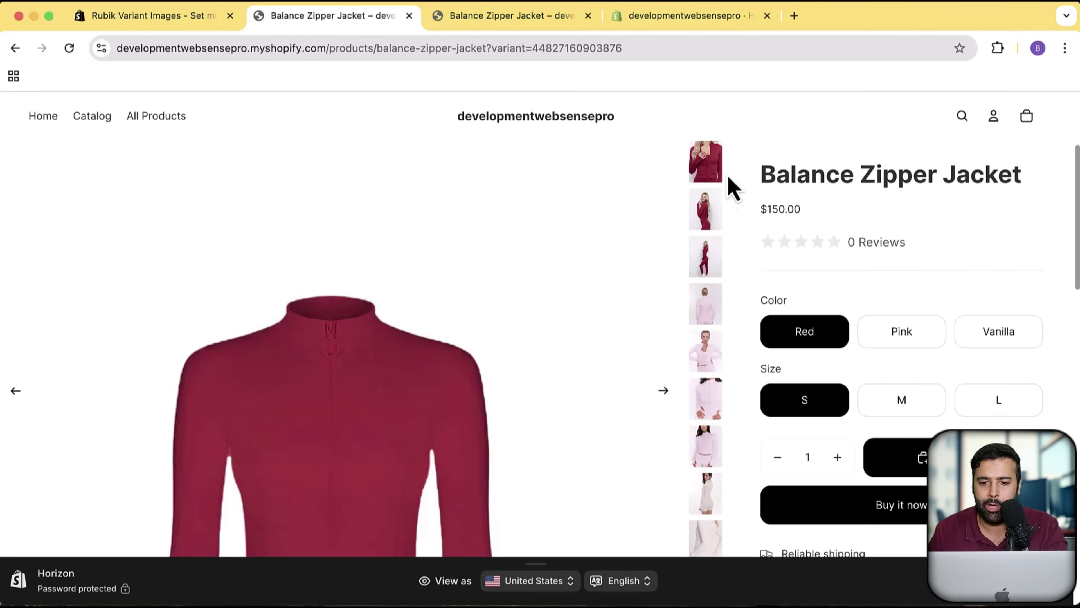
scroll(725, 511, "down", 3)
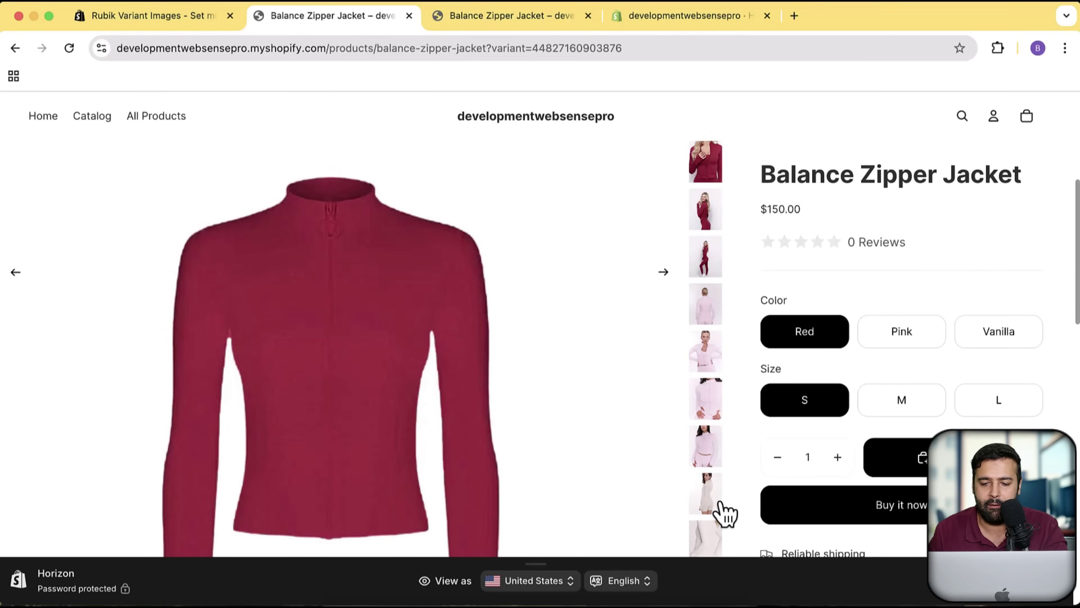
scroll(689, 370, "down", 2)
scroll(664, 272, "up", 5)
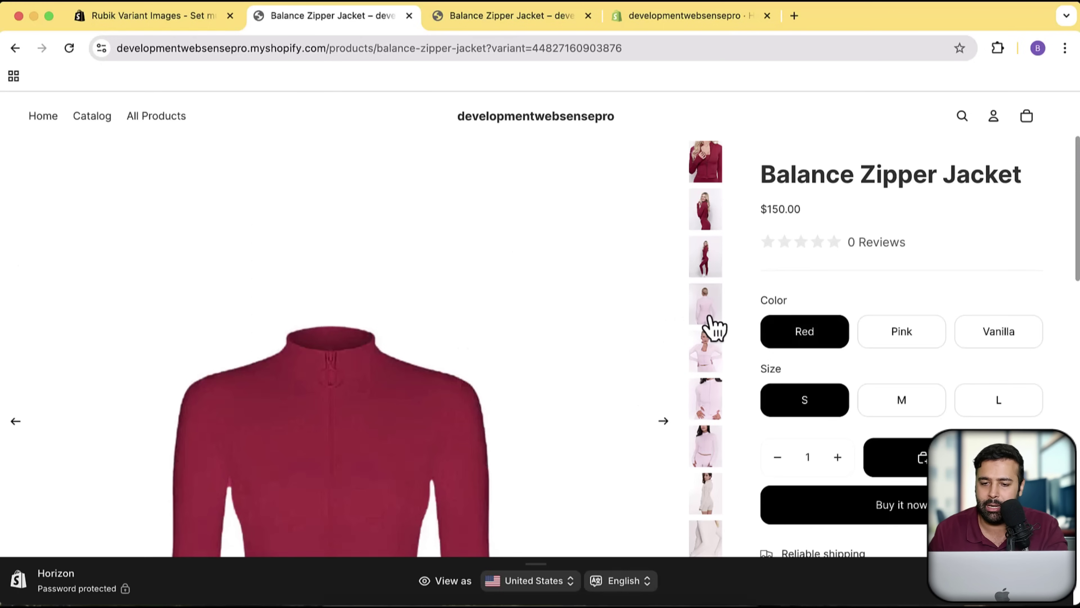
Preview the jacket in Pink, Vanilla and Red, and compare its gallery with the other open copy of the product page
left_click(912, 345)
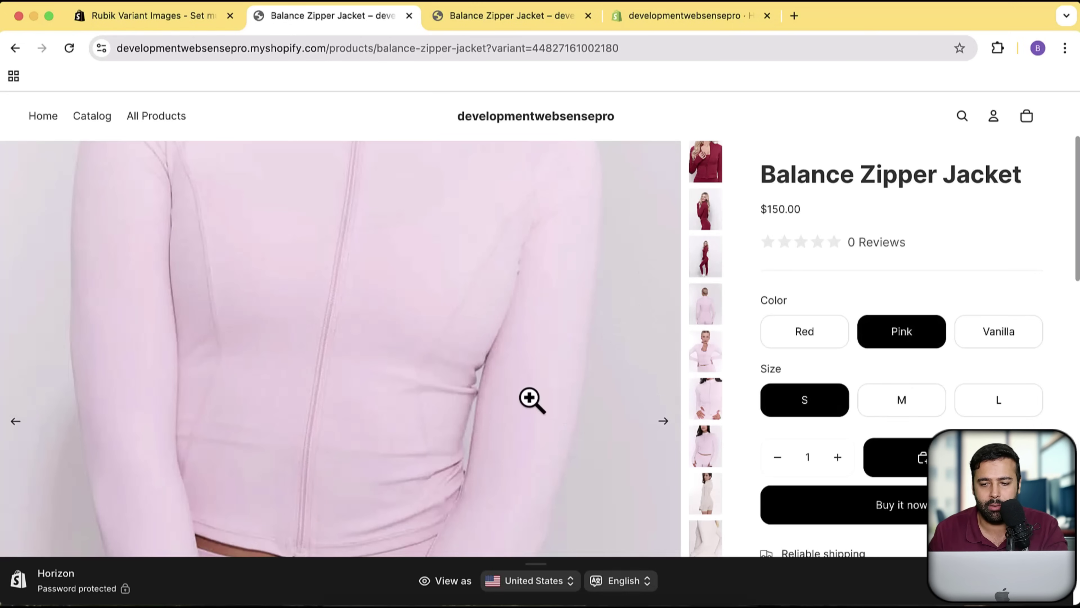
left_click(972, 340)
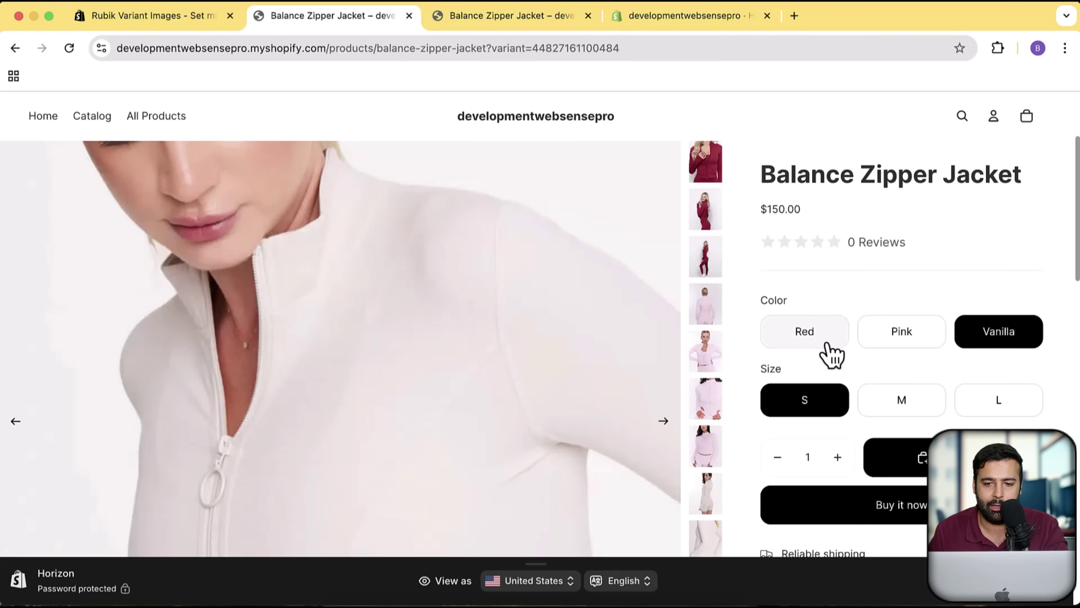
left_click(827, 346)
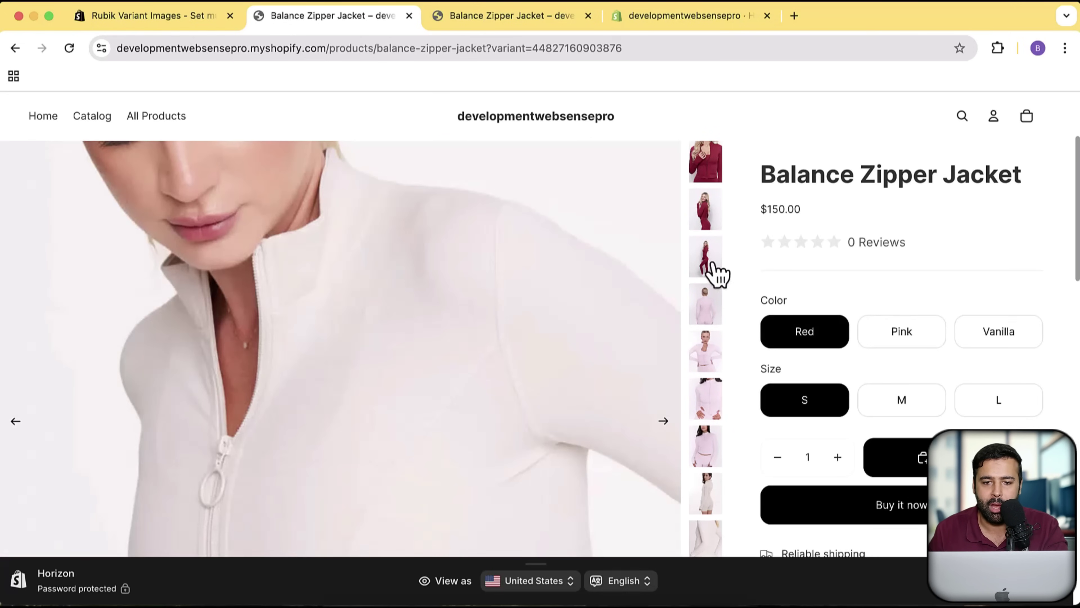
left_click(489, 16)
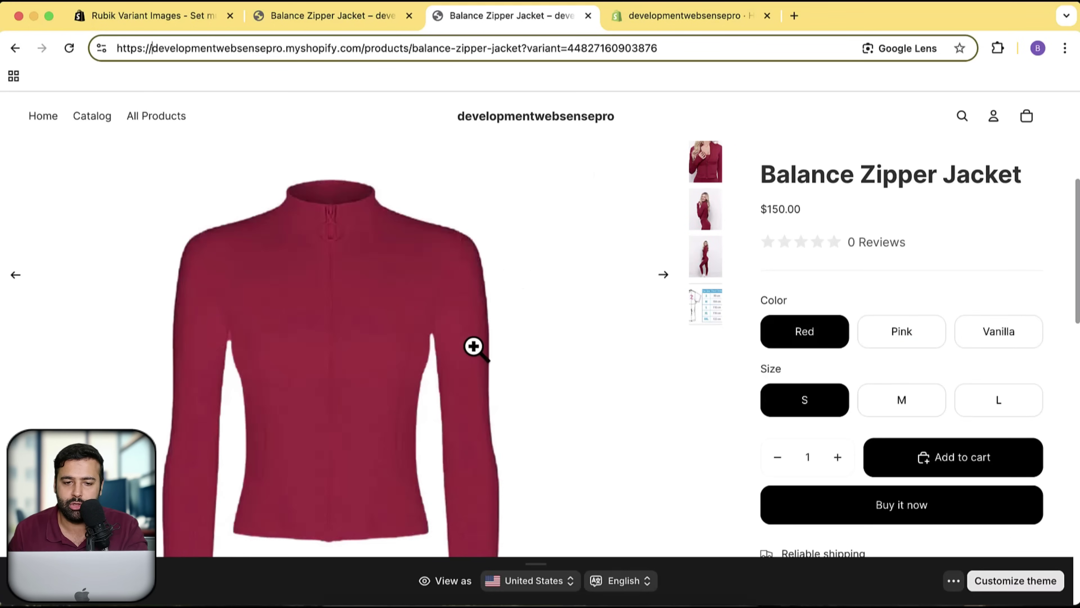
scroll(713, 273, "down", 1)
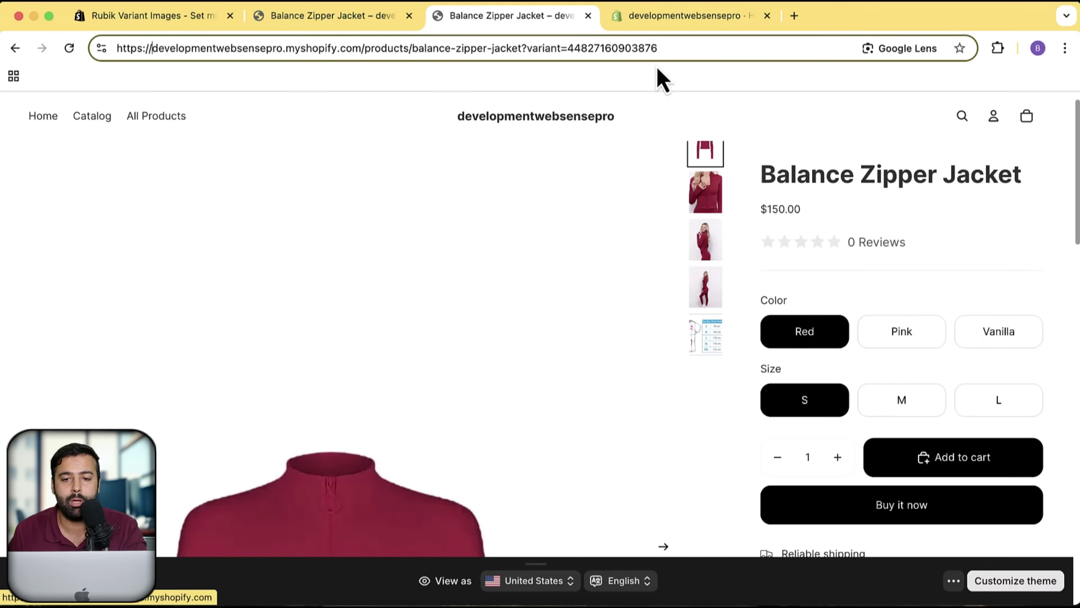
In the Shopify admin's Online Store themes, add the free Horizon theme to the theme library
left_click(672, 21)
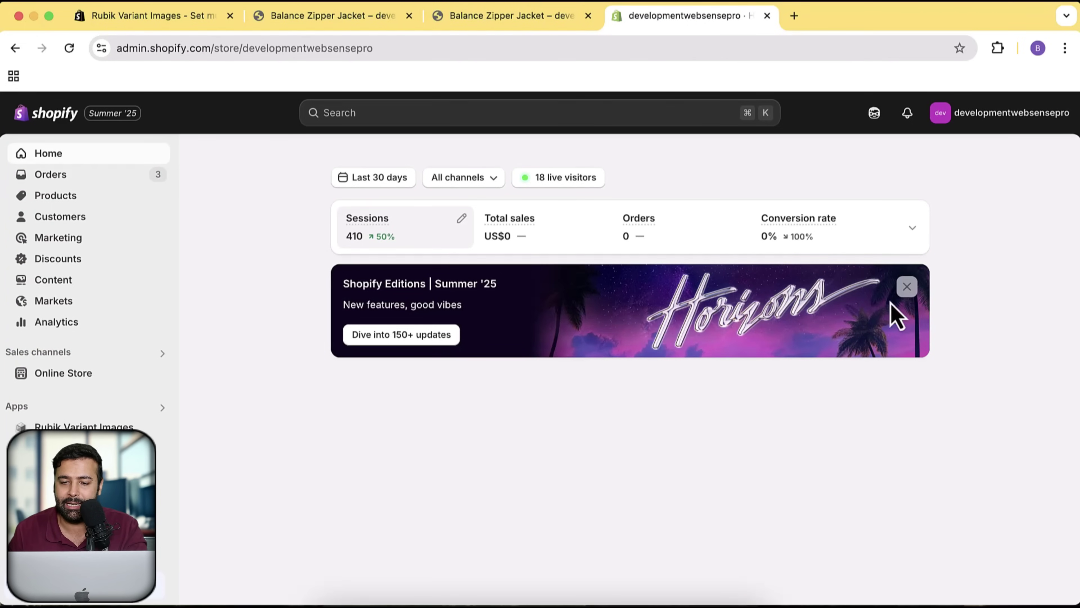
left_click(98, 377)
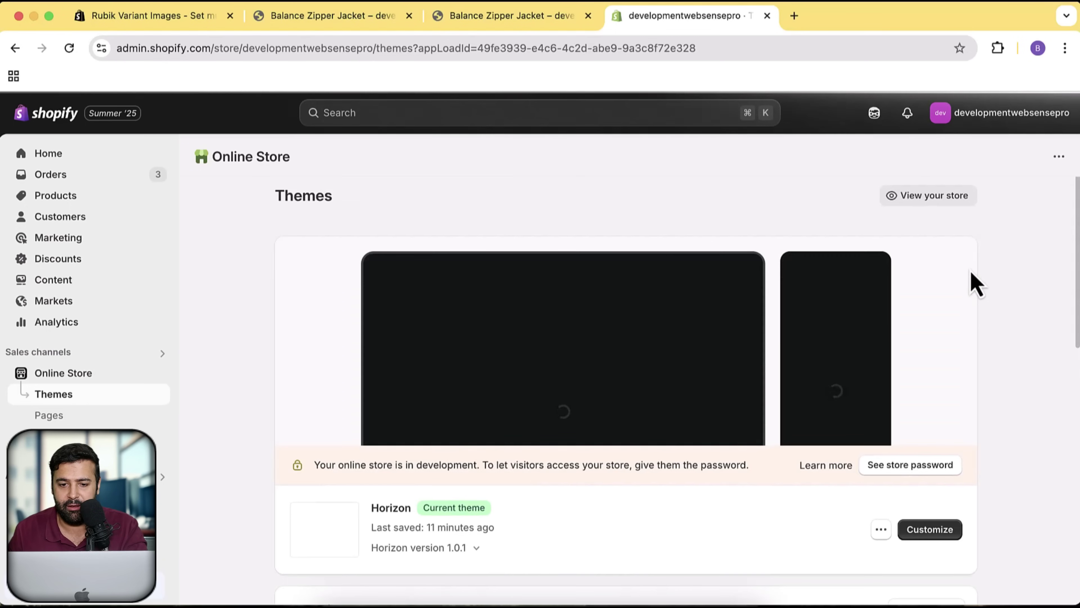
scroll(600, 284, "down", 2)
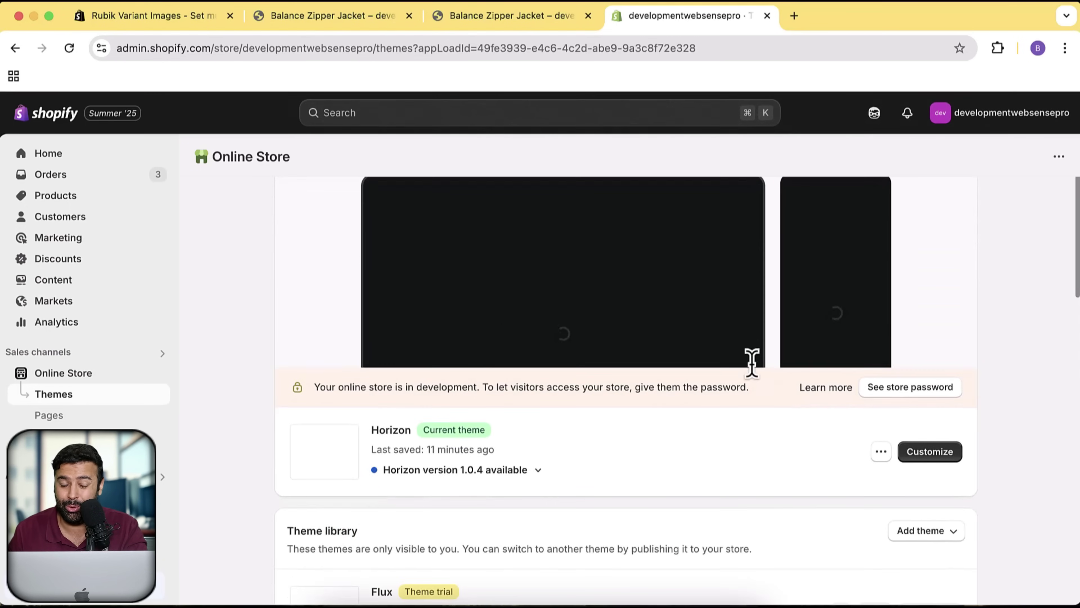
scroll(752, 361, "down", 2)
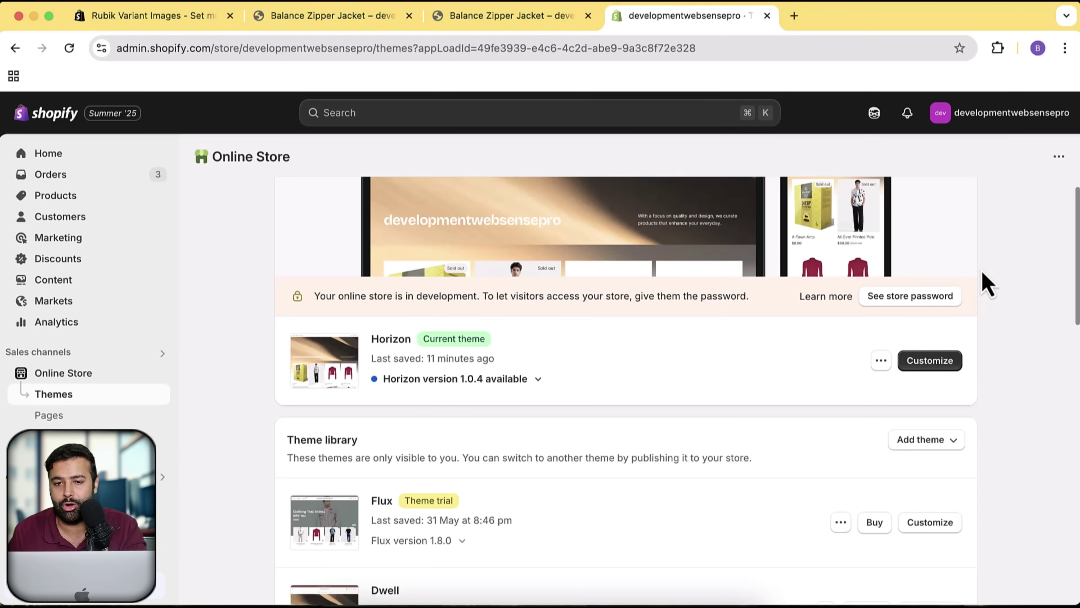
scroll(987, 285, "down", 10)
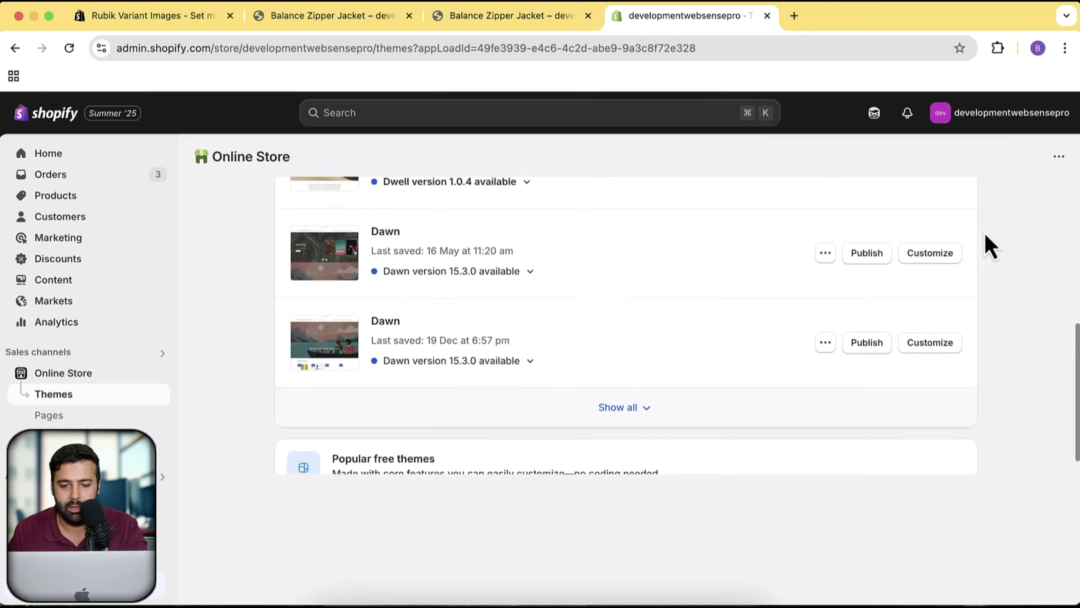
scroll(991, 224, "down", 3)
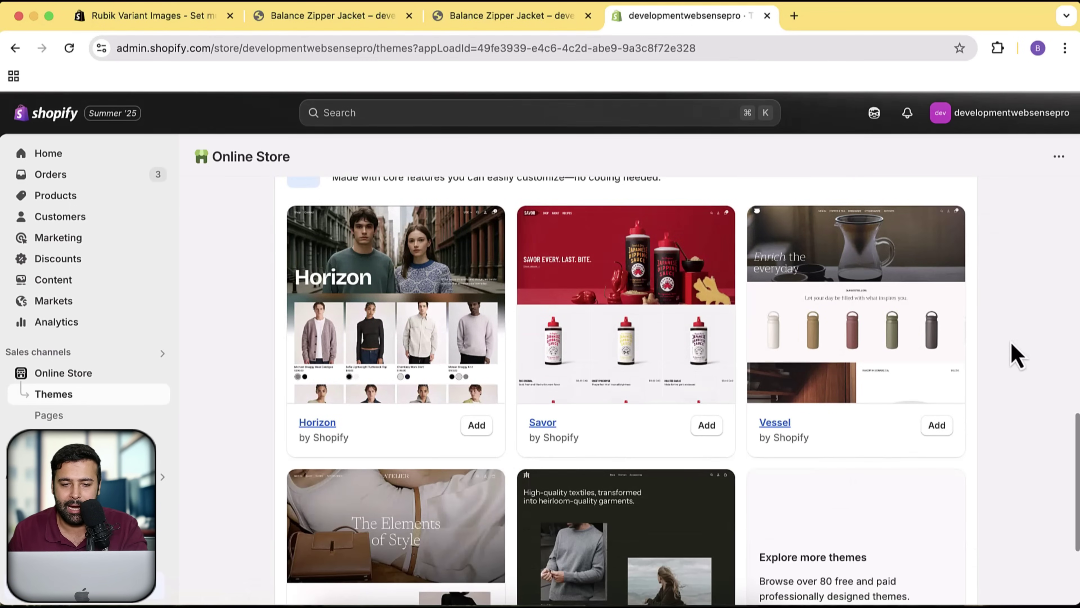
scroll(1004, 369, "up", 3)
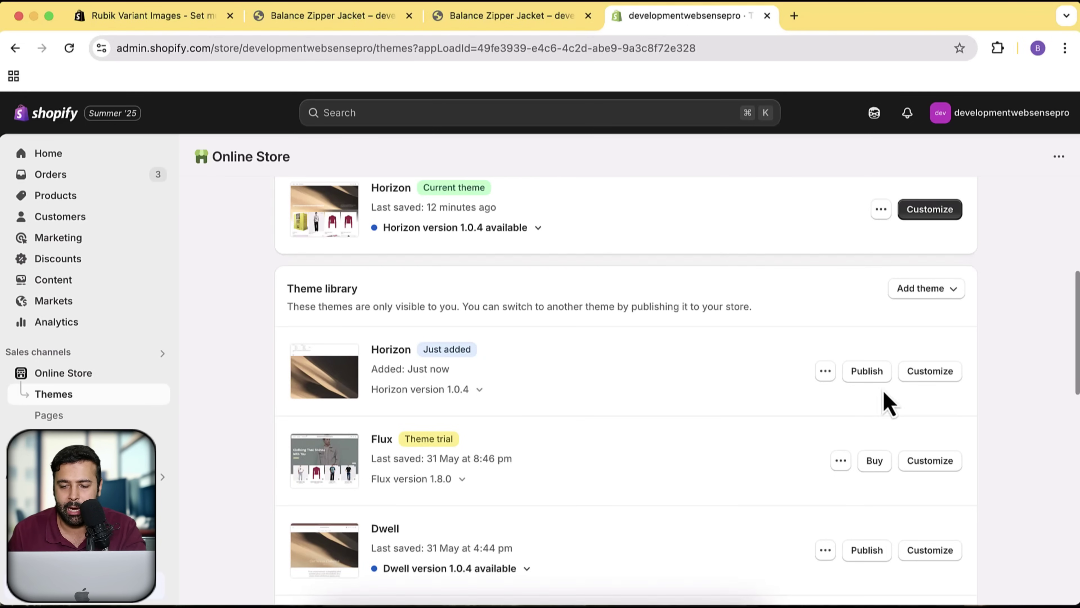
Publish the newly added Horizon version 1.0.4 theme as the store's current theme
left_click(868, 374)
left_click(734, 454)
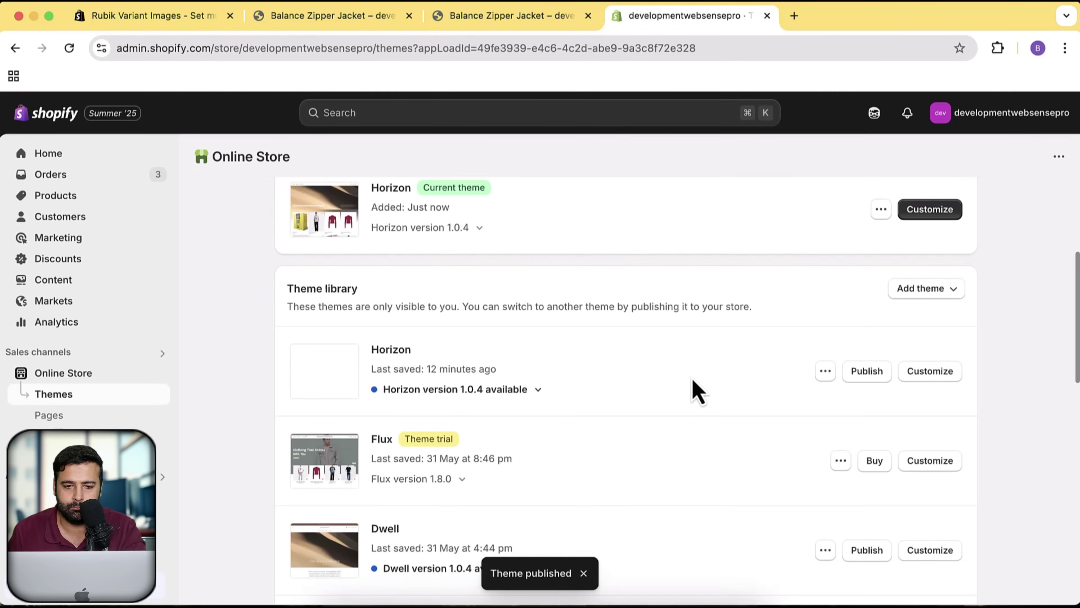
scroll(598, 266, "up", 4)
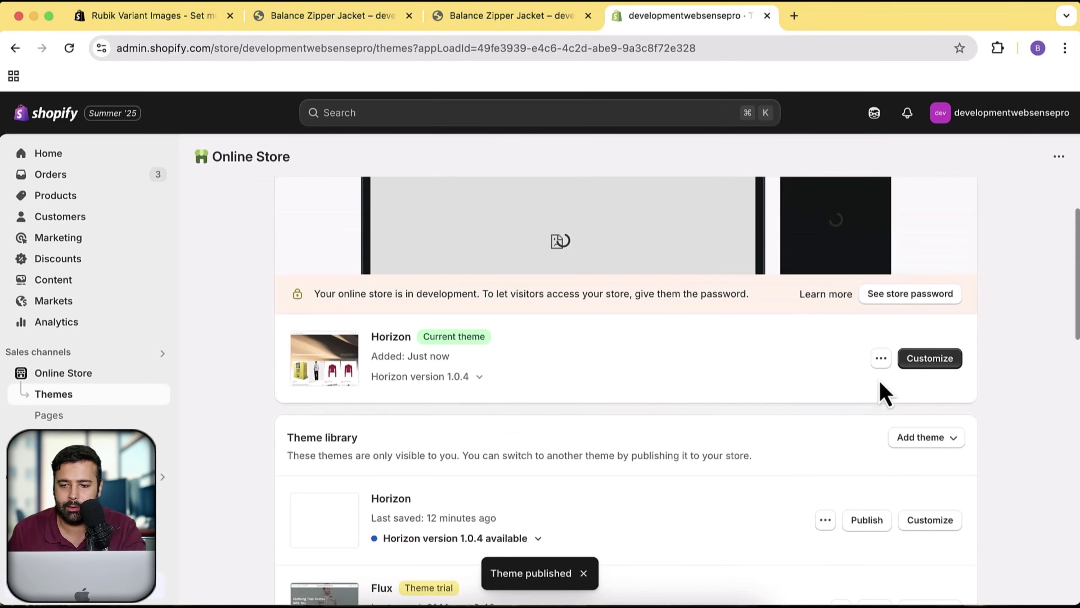
View the storefront with the current Horizon theme in a new browser tab and close both old Balance Zipper Jacket tabs
left_click(881, 359)
left_click(778, 389)
left_click_drag(779, 18, 630, 24)
left_click(409, 15)
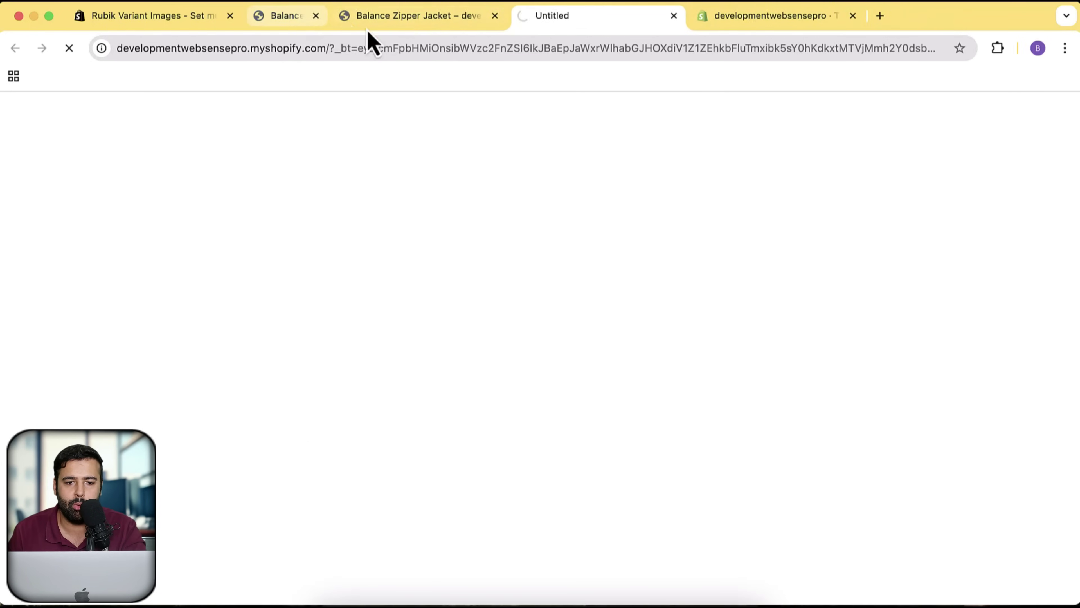
left_click(408, 18)
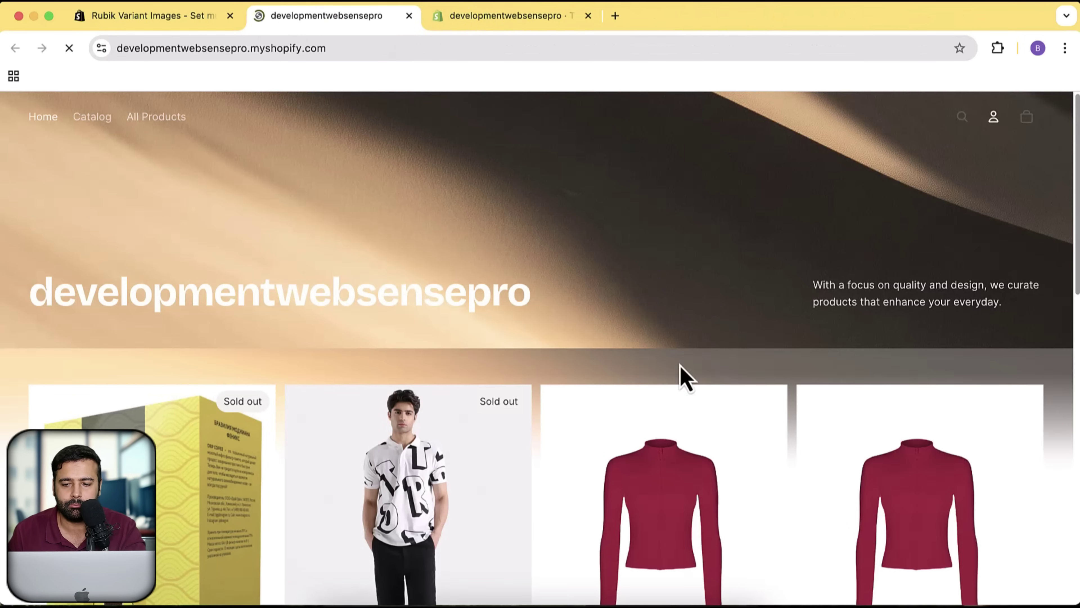
Open the Balance Zipper Jacket product from the storefront home page and examine its image gallery
scroll(1068, 337, "down", 5)
left_click(644, 309)
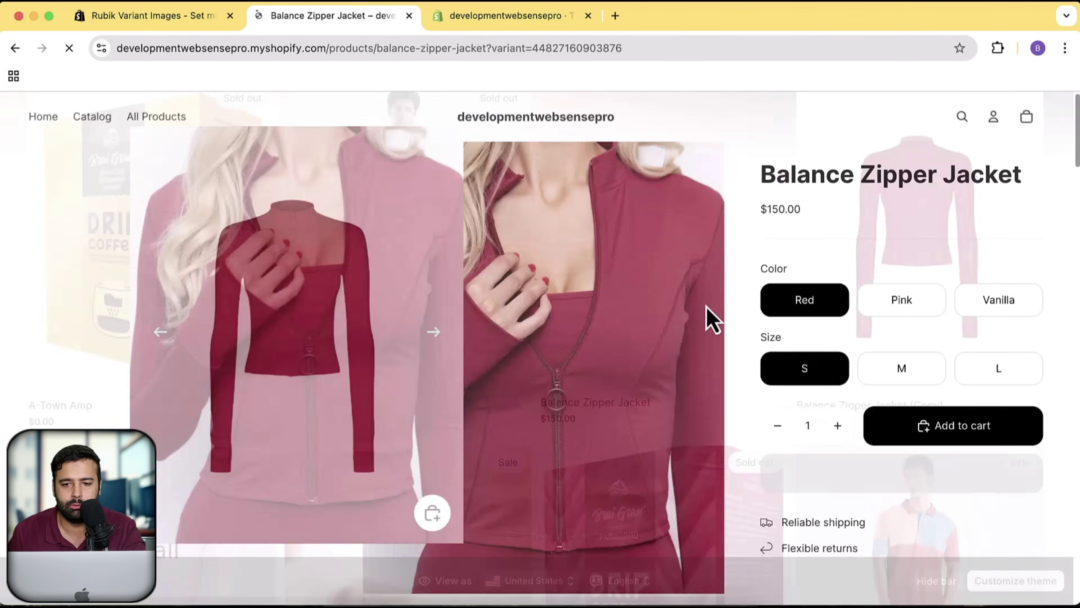
scroll(740, 293, "down", 10)
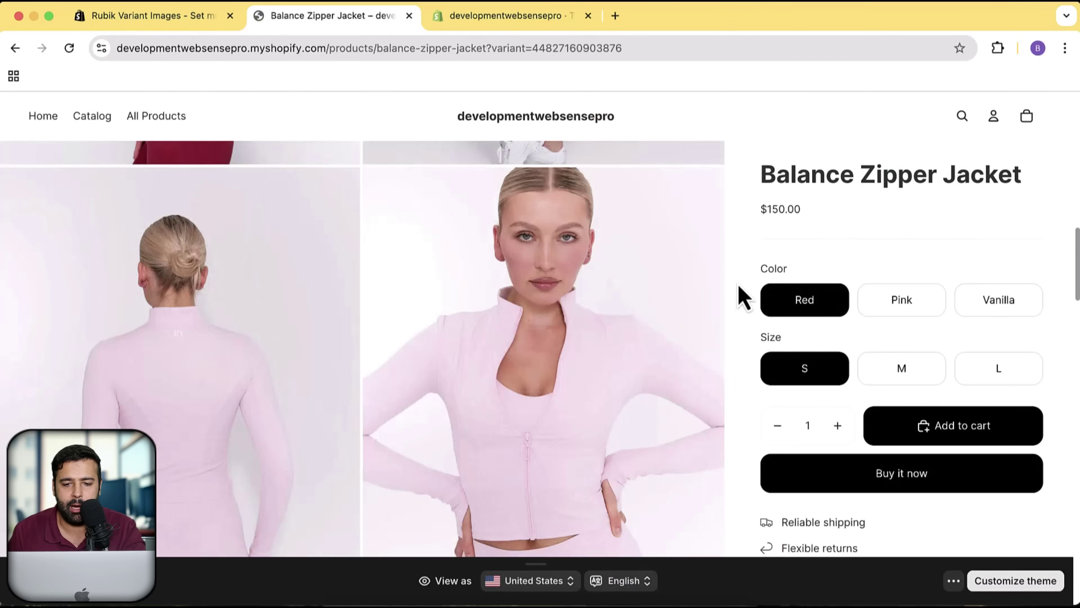
scroll(702, 302, "up", 3)
scroll(695, 322, "up", 7)
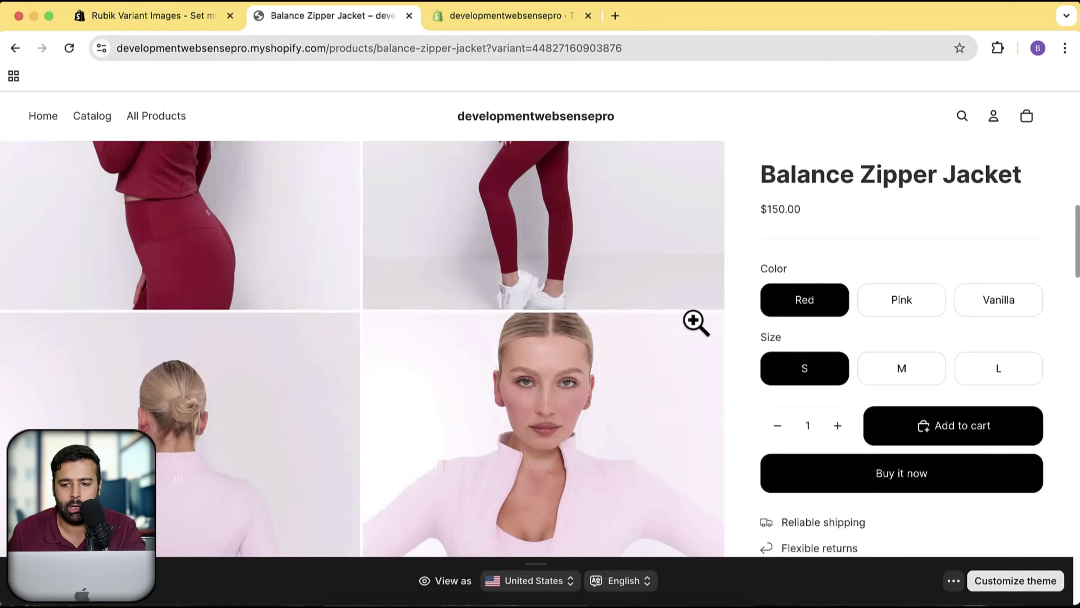
Select the Pink color variant of the jacket and check which images its gallery displays
left_click(895, 309)
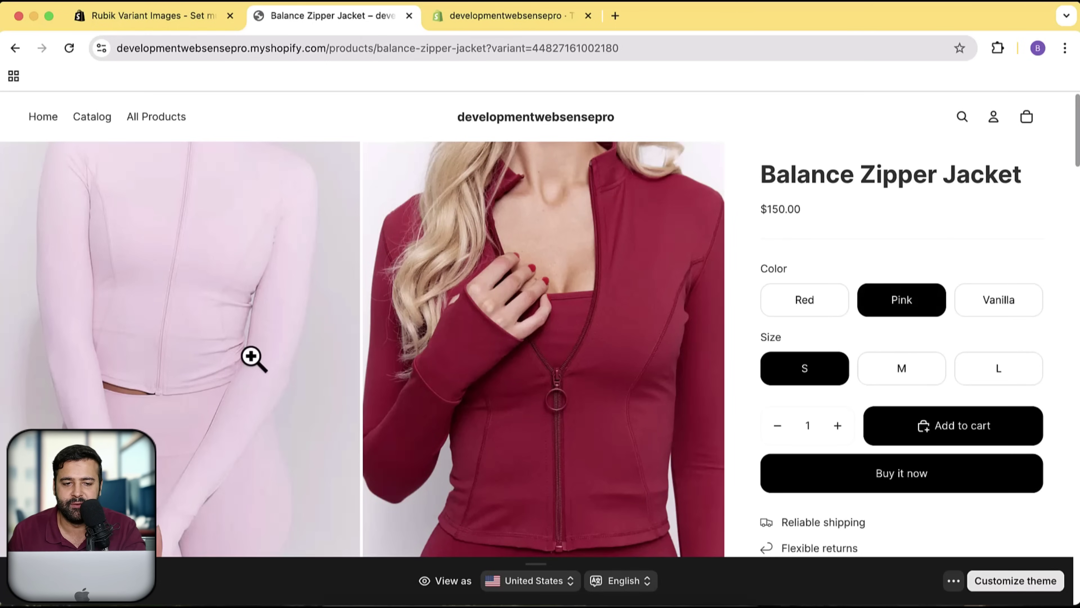
scroll(751, 296, "down", 15)
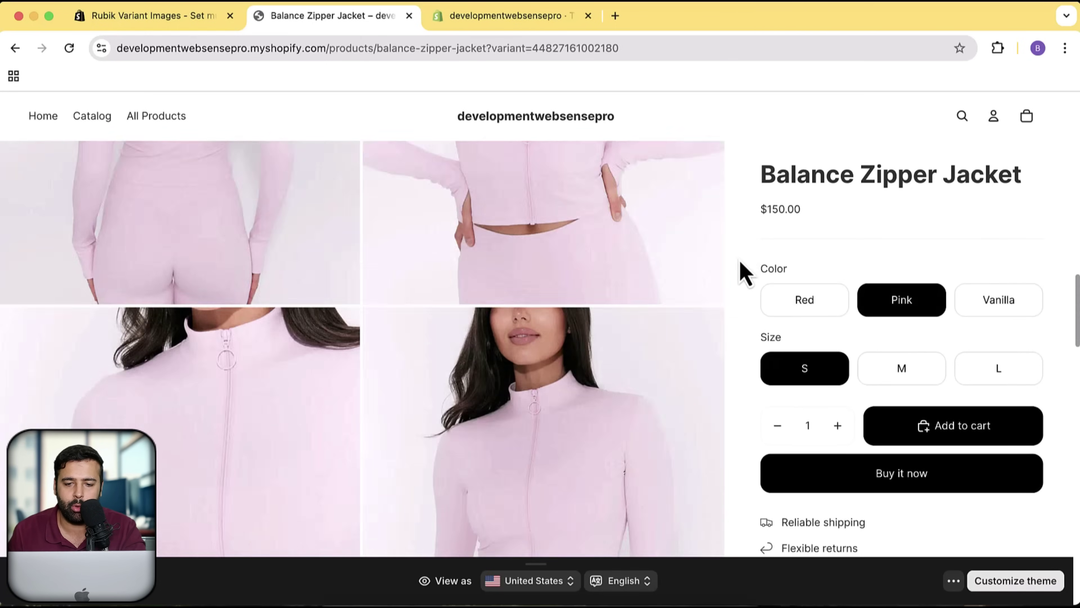
scroll(745, 300, "up", 15)
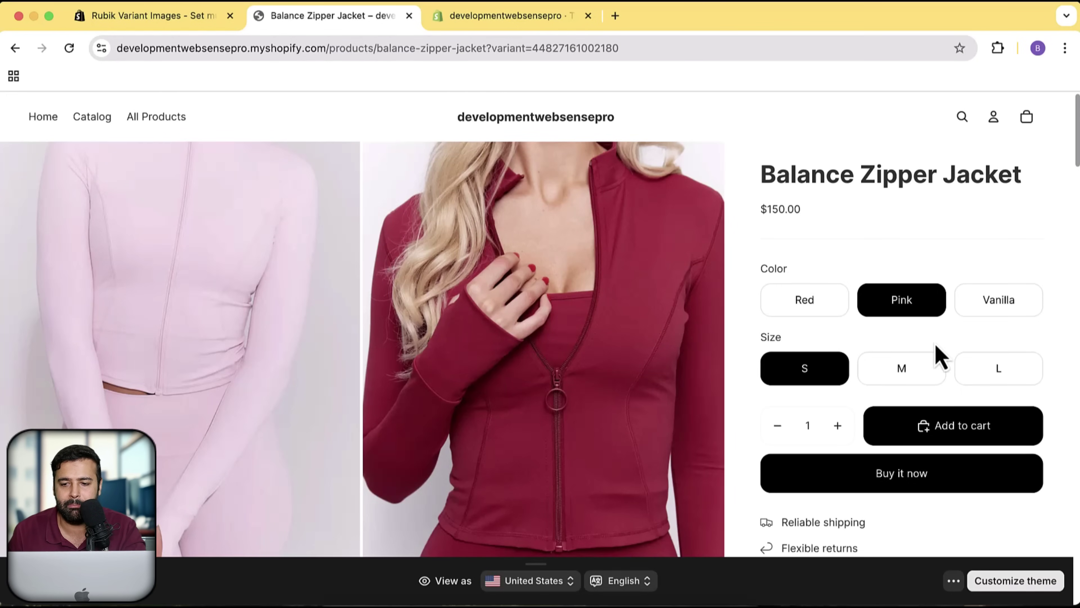
Open the Rubik Variant Images app in the Shopify admin to view its status and product list
left_click(496, 24)
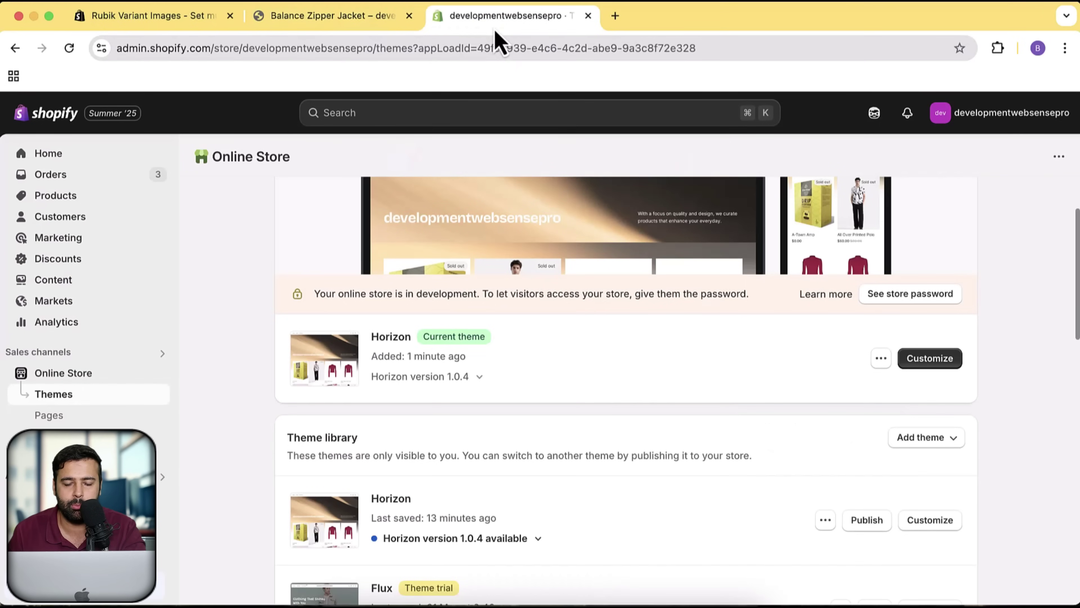
scroll(951, 242, "down", 1)
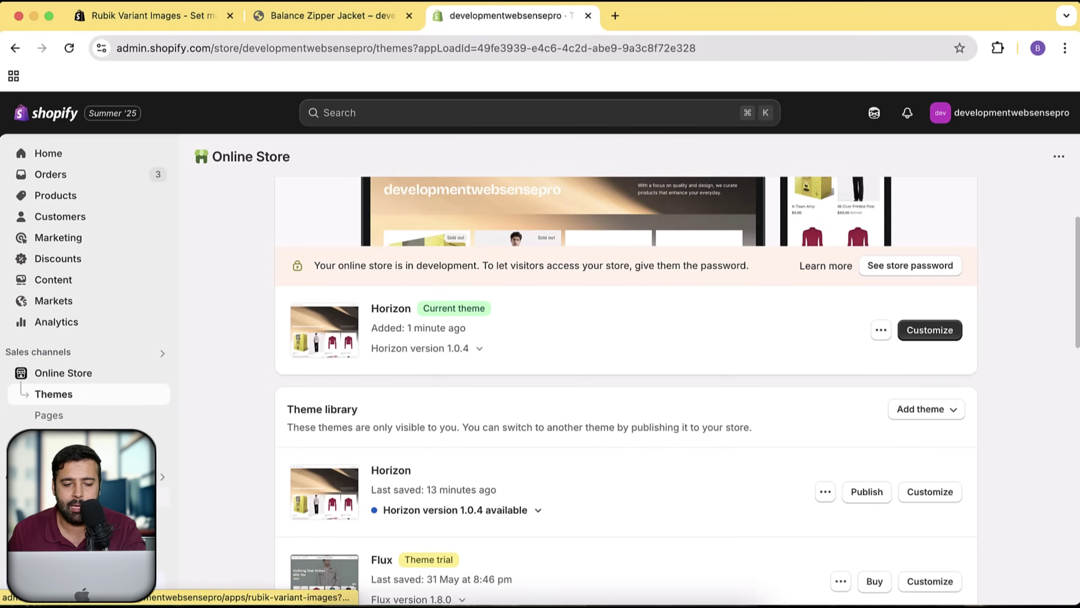
left_click(85, 498)
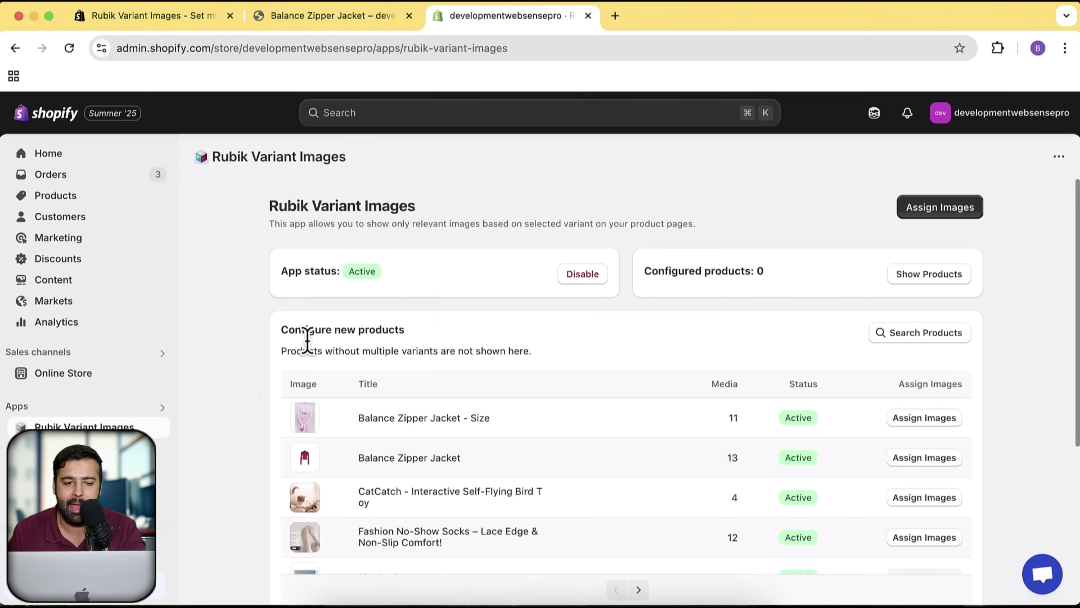
Open the current Horizon theme in the theme editor and show its app embeds
left_click(128, 374)
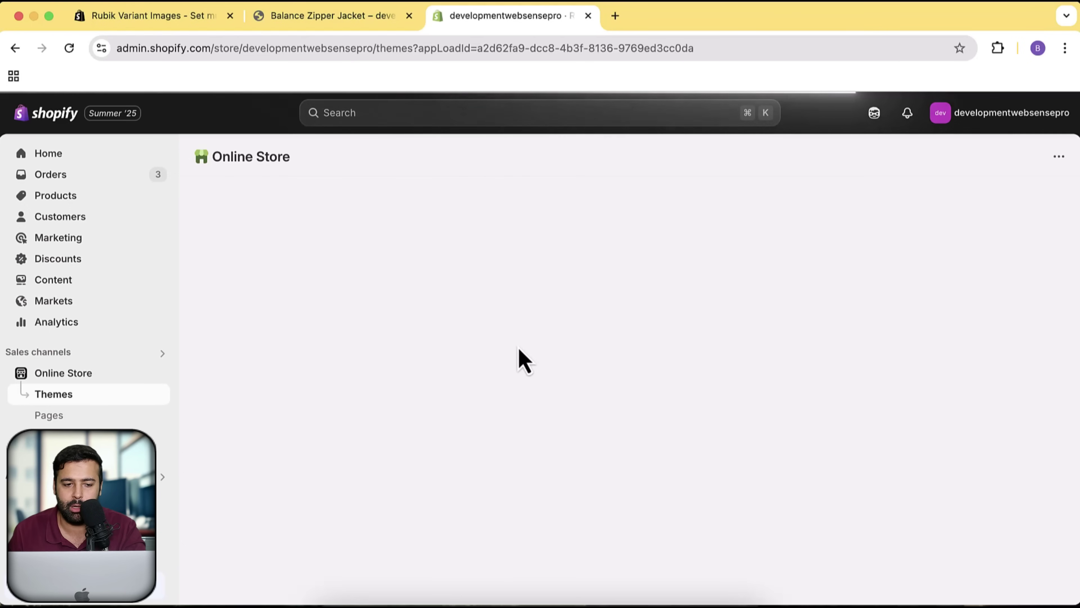
scroll(1027, 287, "down", 5)
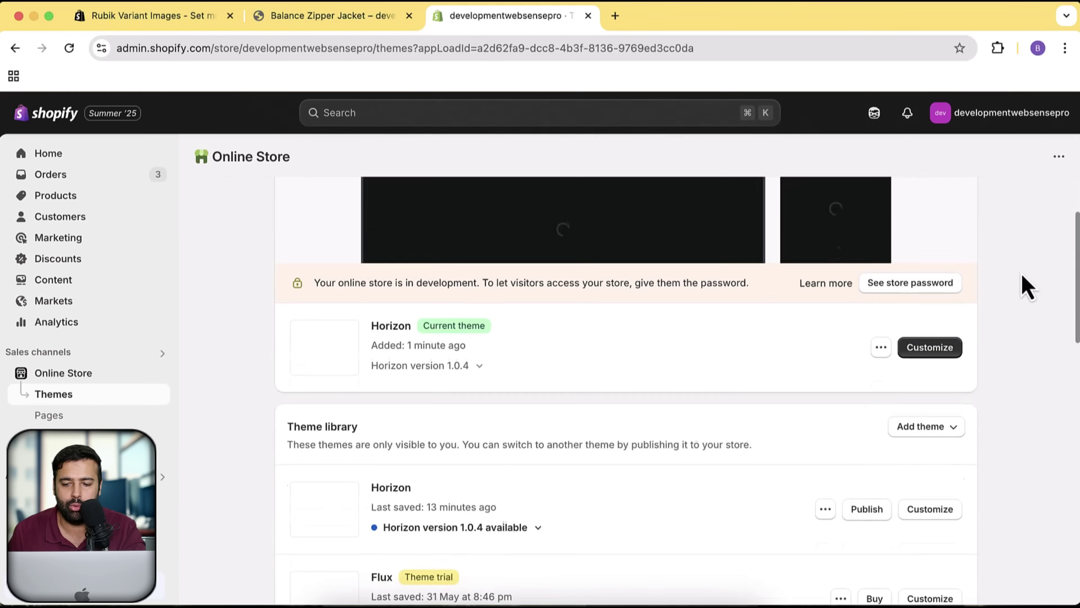
left_click(931, 351)
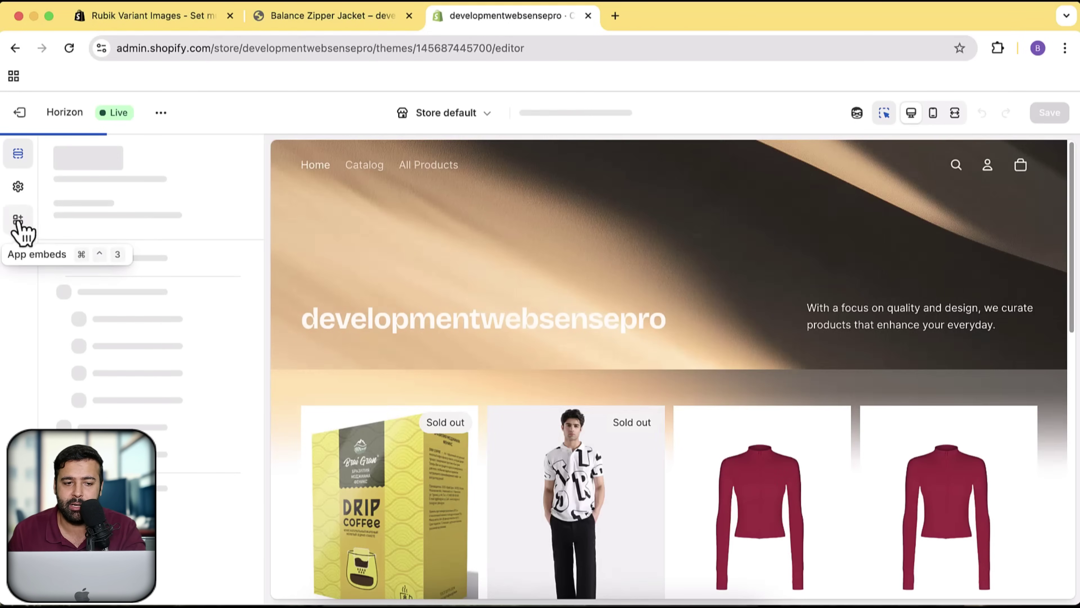
left_click(18, 235)
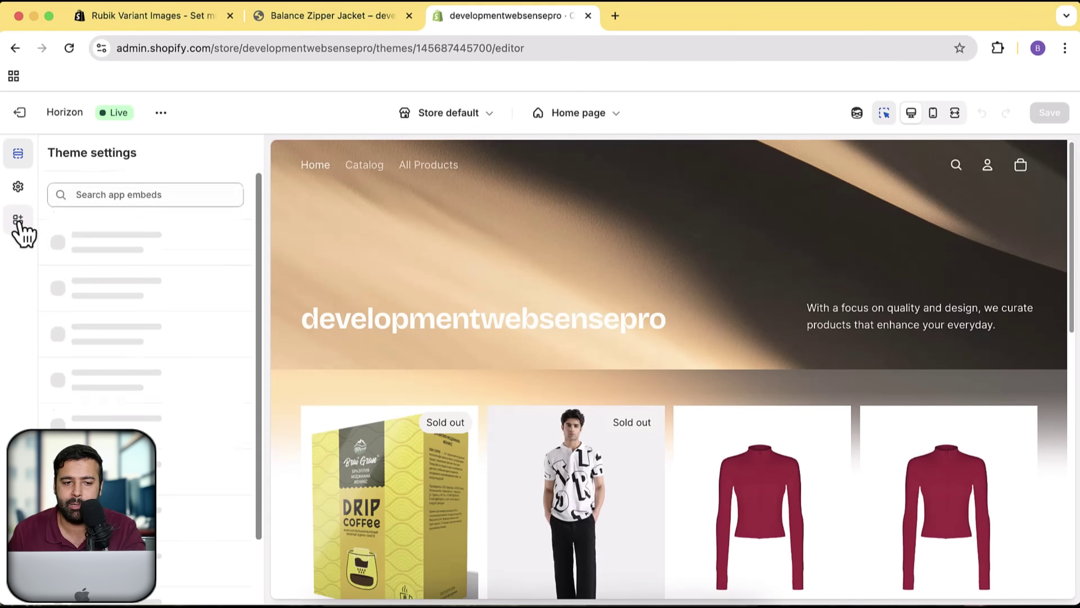
Search the app embeds for "rub", enable the Rubik Variant Images embed, save the theme and exit the editor
left_click(171, 196)
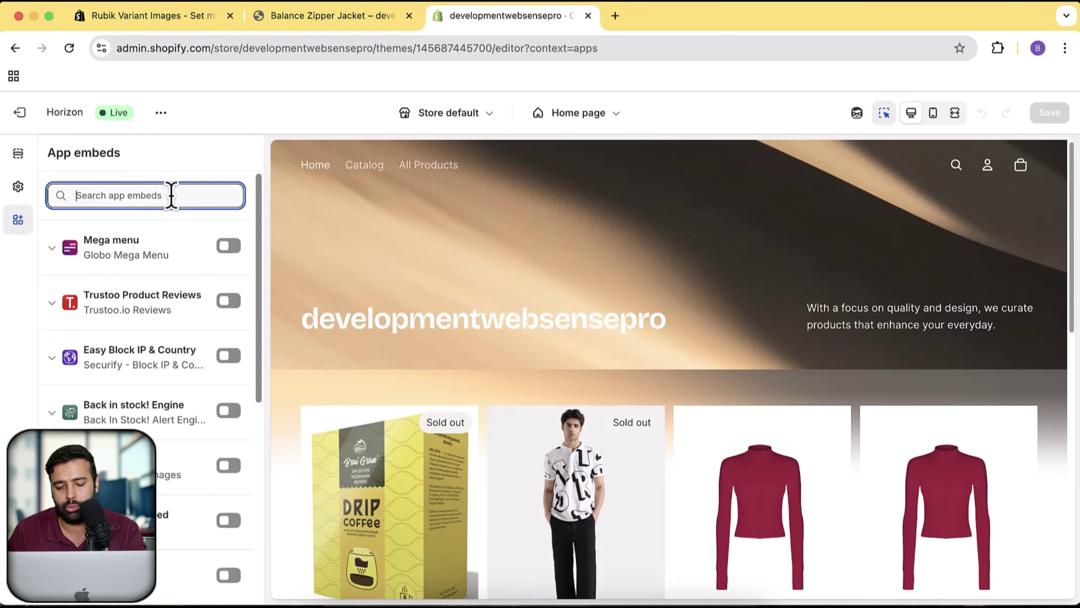
type("rub")
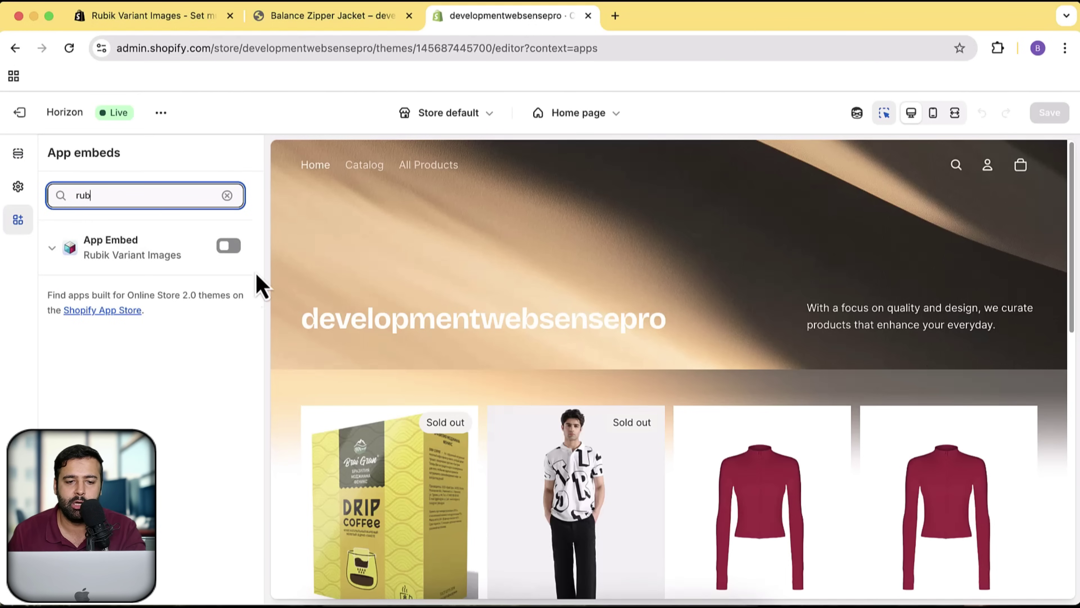
left_click(229, 247)
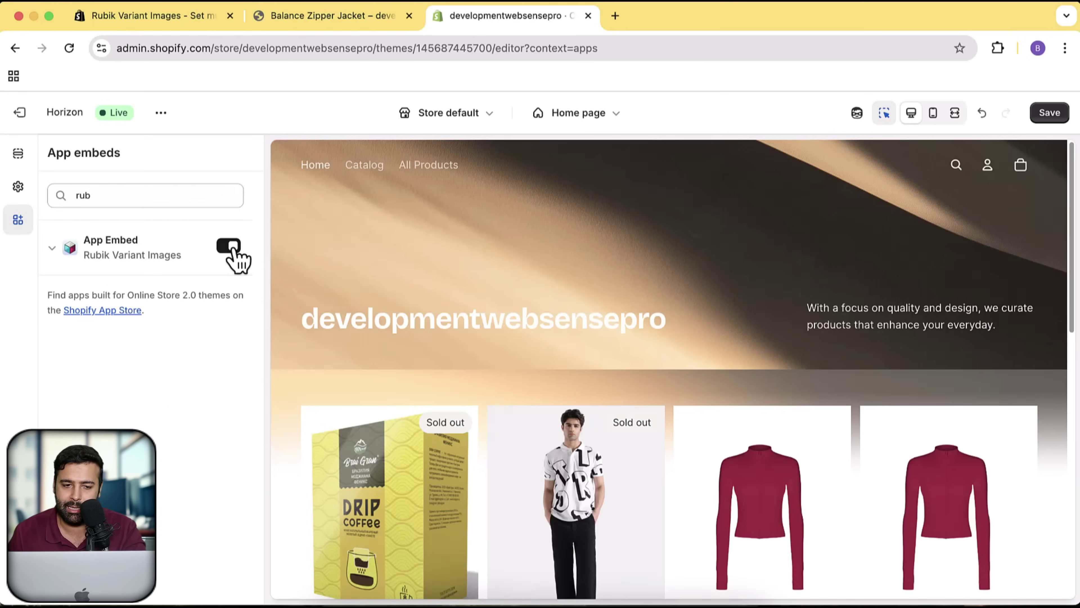
key("super+s")
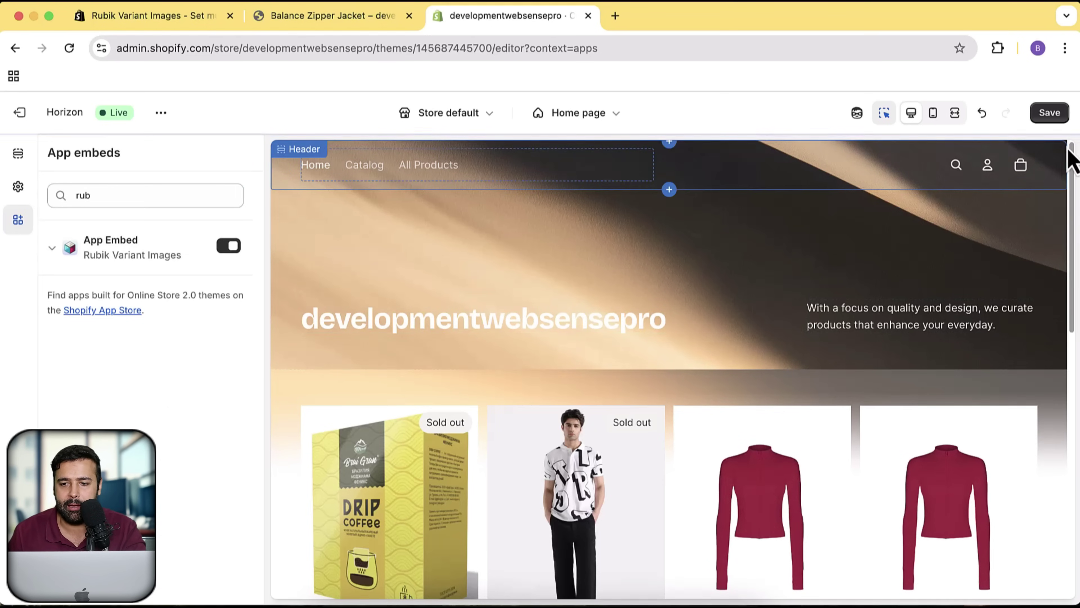
left_click(1057, 115)
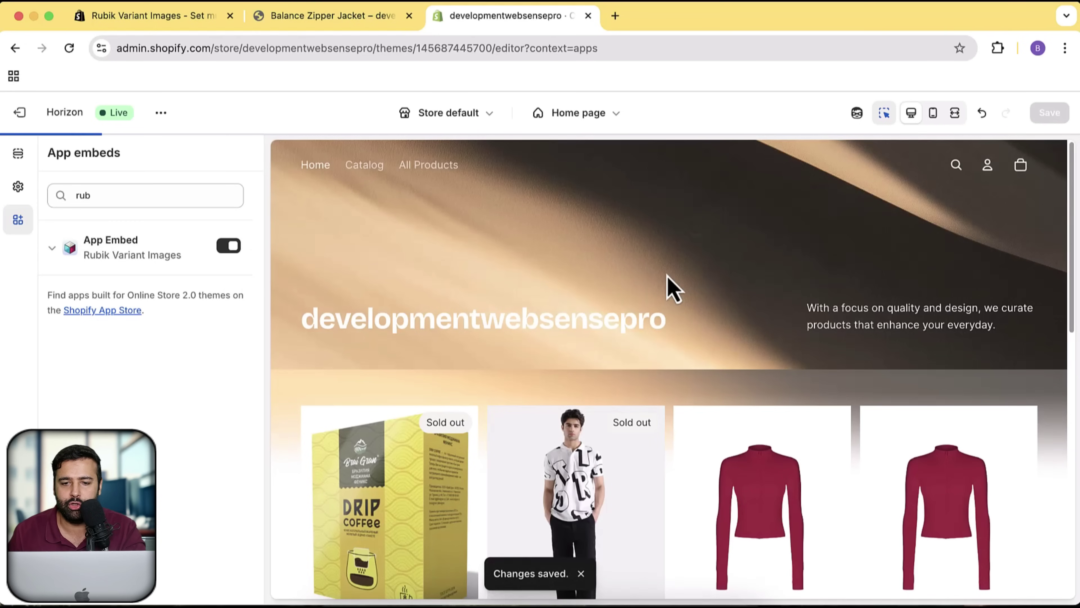
left_click(17, 114)
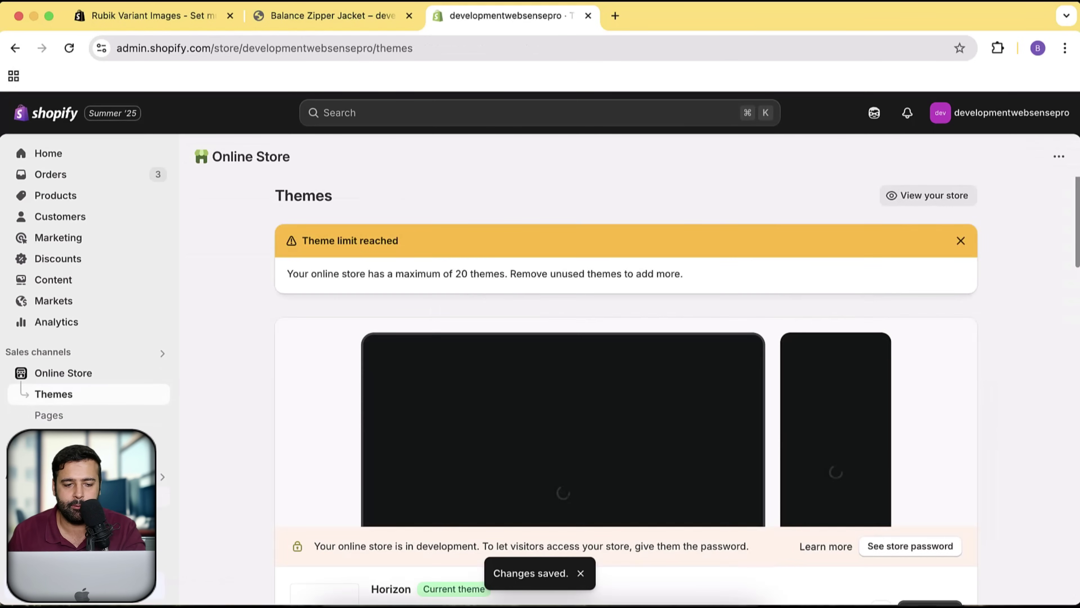
Return to the Rubik Variant Images product list and check the jacket's exact title on its storefront page
left_click(85, 496)
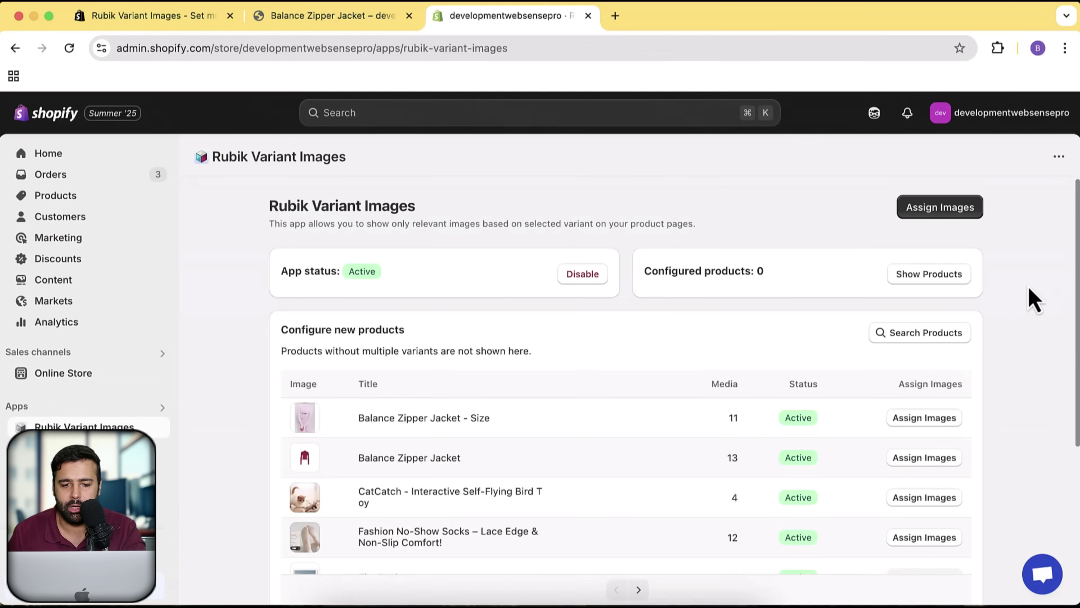
scroll(1033, 307, "down", 5)
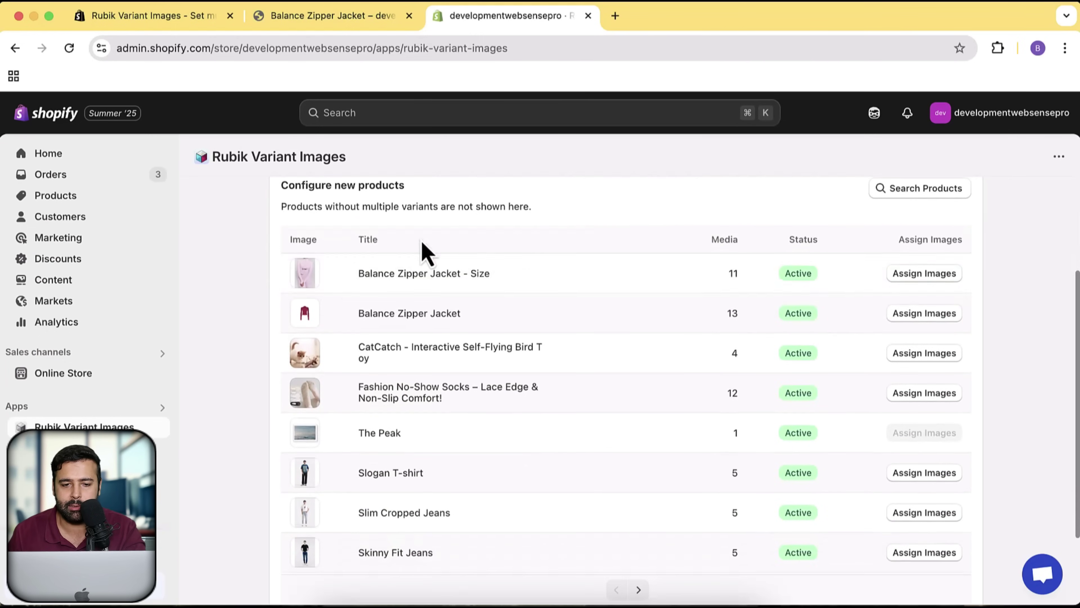
left_click_drag(352, 284, 490, 284)
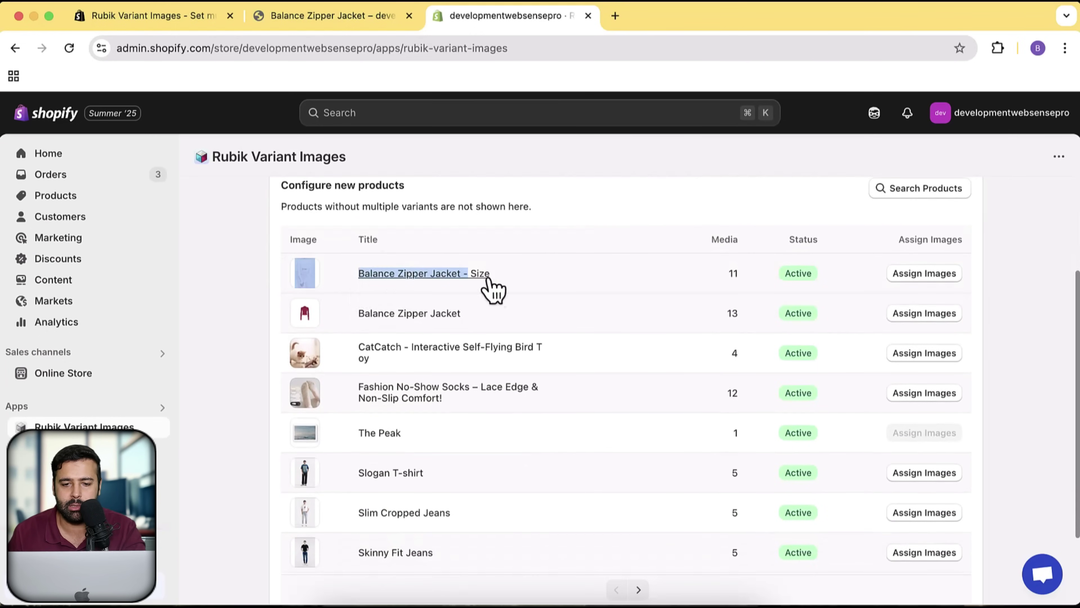
left_click(357, 17)
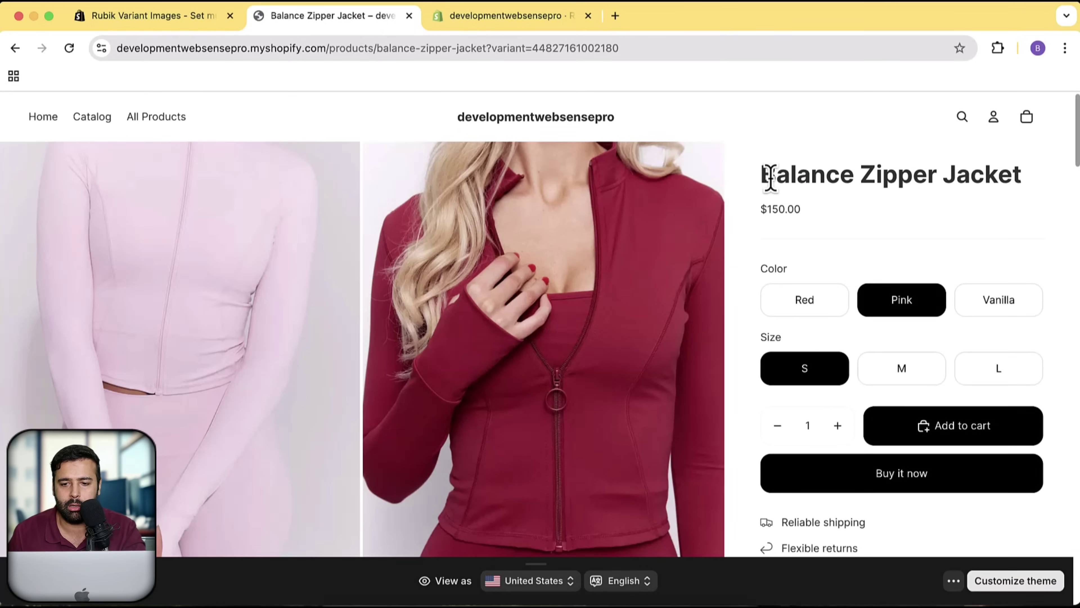
left_click_drag(762, 174, 984, 174)
Open the image assignment page for the Balance Zipper Jacket product in Rubik Variant Images
left_click(511, 17)
scroll(659, 344, "down", 3)
scroll(438, 359, "up", 4)
left_click_drag(351, 370, 467, 362)
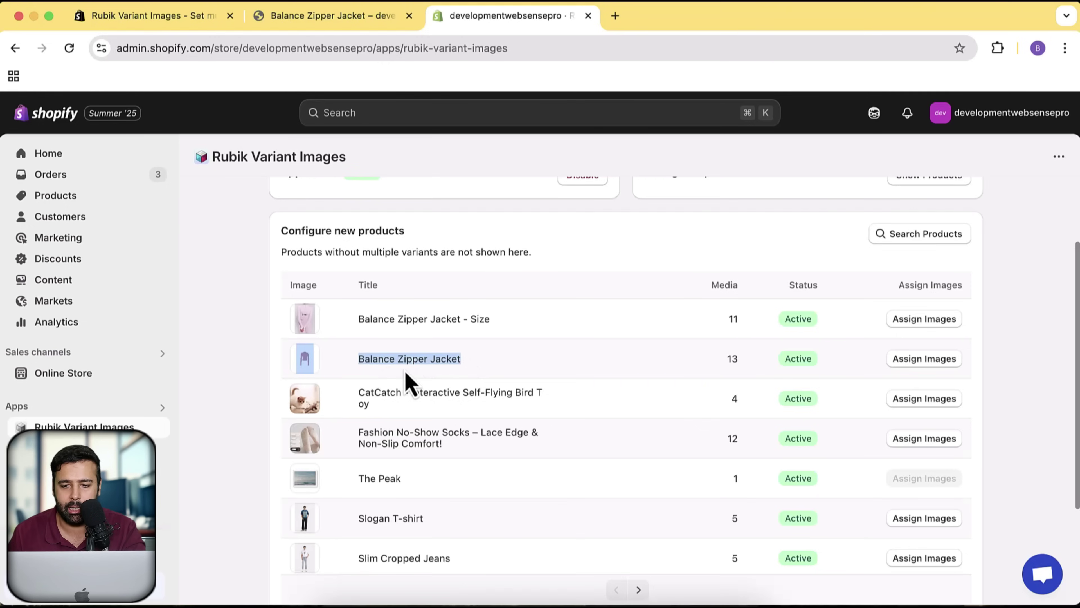
left_click(938, 366)
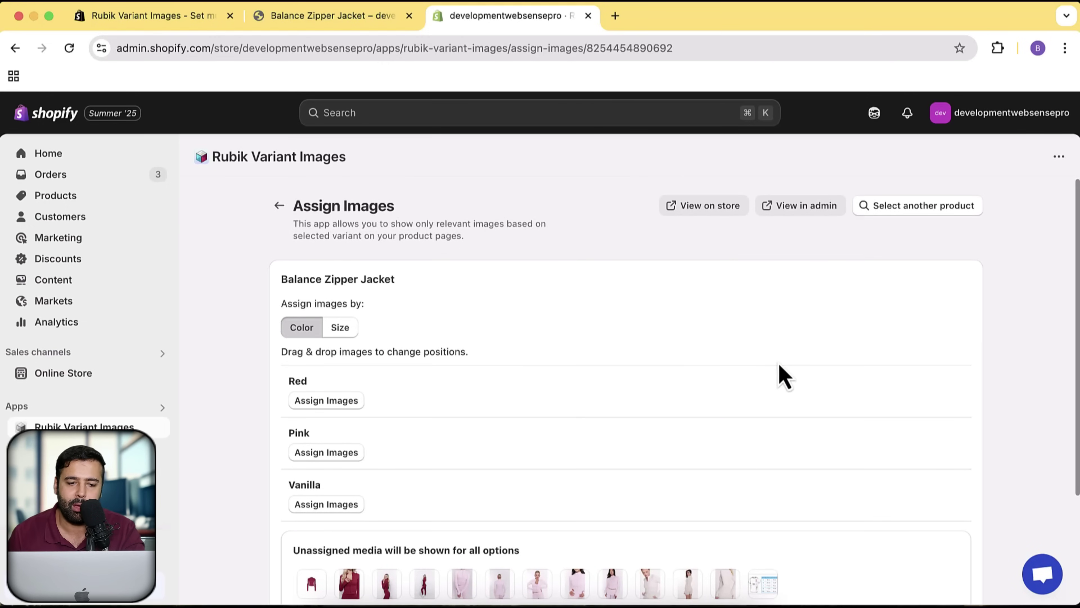
Assign the four red jacket images to the Red color option
scroll(786, 378, "down", 3)
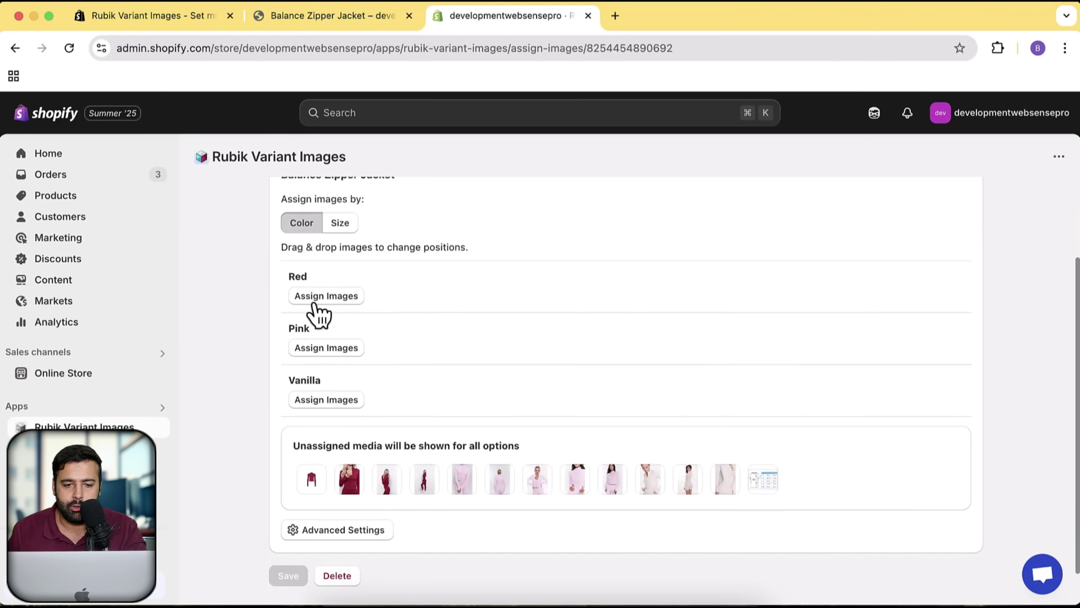
left_click_drag(289, 281, 342, 280)
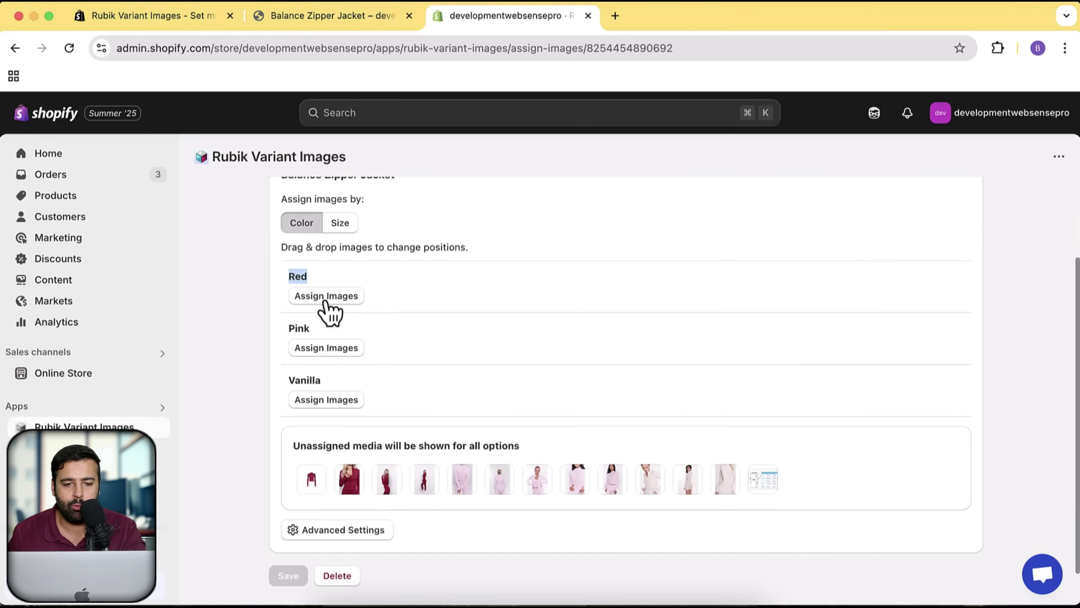
left_click(325, 298)
left_click(466, 299)
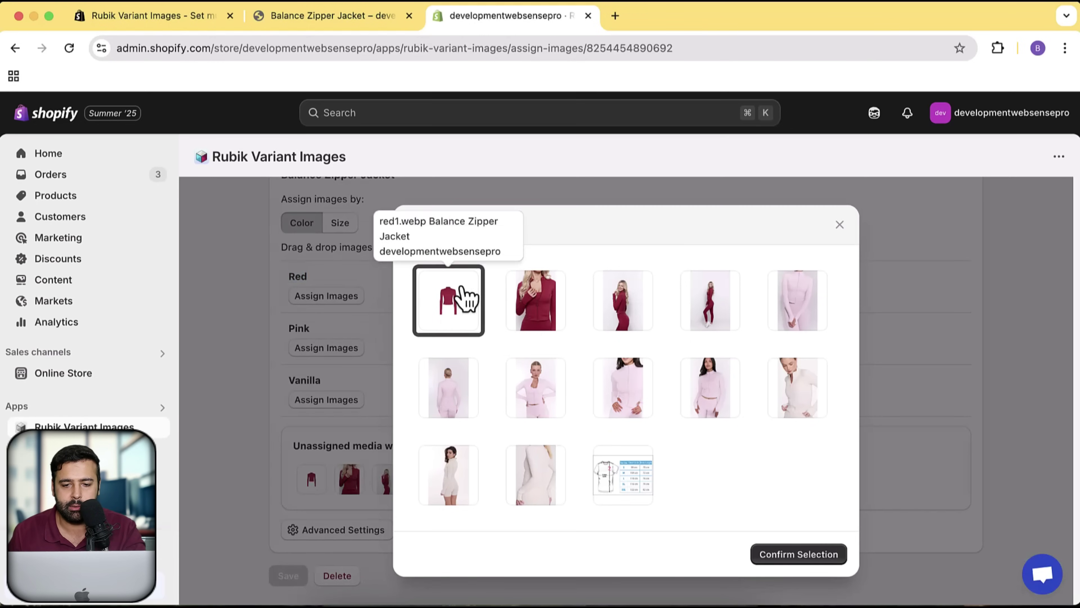
left_click(566, 321)
left_click(630, 315)
left_click(723, 319)
left_click(811, 553)
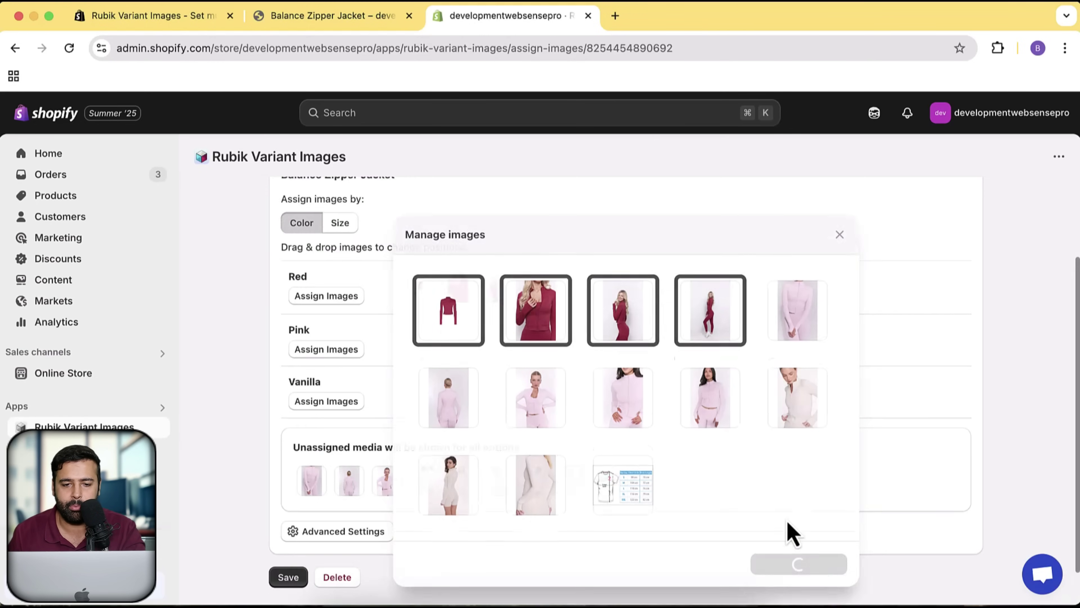
Assign the five pink jacket images to the Pink color option
scroll(511, 319, "down", 1)
left_click(328, 328)
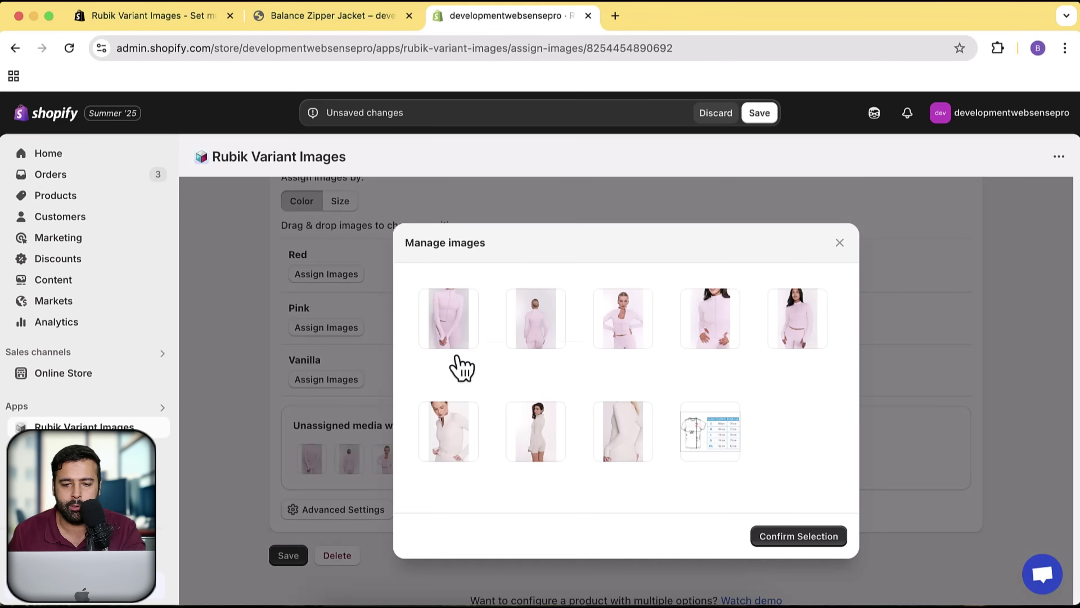
left_click(463, 341)
left_click(541, 332)
left_click(627, 330)
left_click(711, 325)
left_click(802, 332)
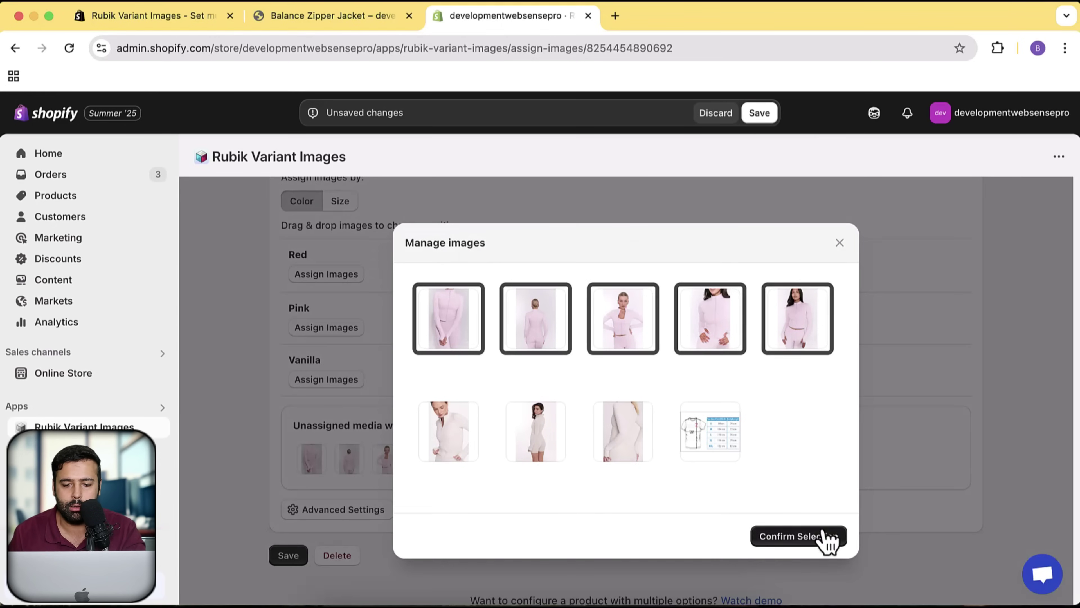
left_click(827, 537)
Assign the three cream jacket images to the Vanilla color option, leaving the size chart unassigned, and save the assignments
left_click(339, 381)
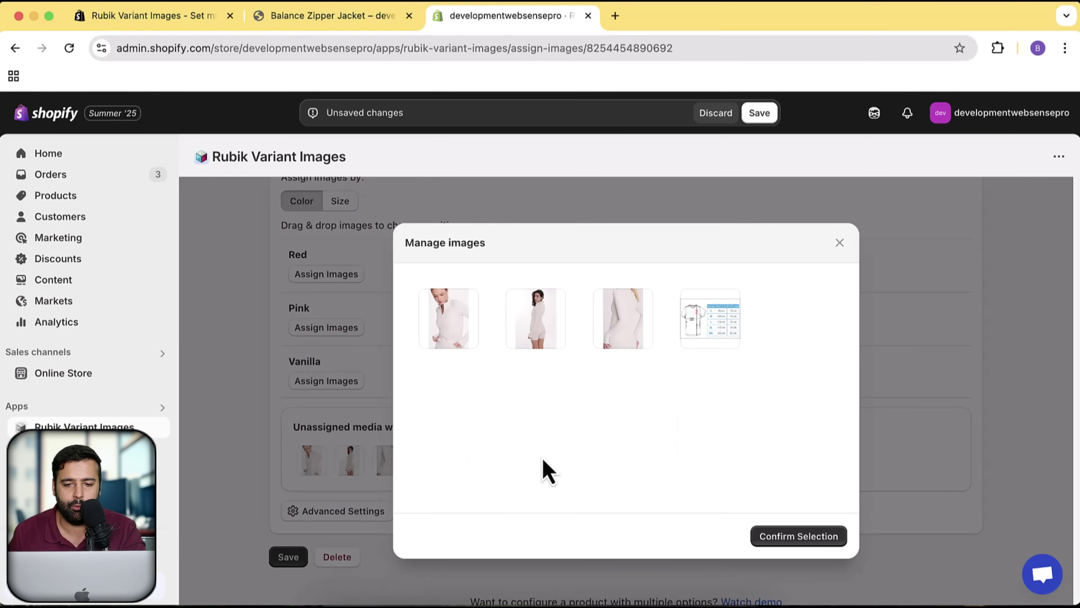
left_click(430, 336)
left_click(544, 336)
left_click(623, 328)
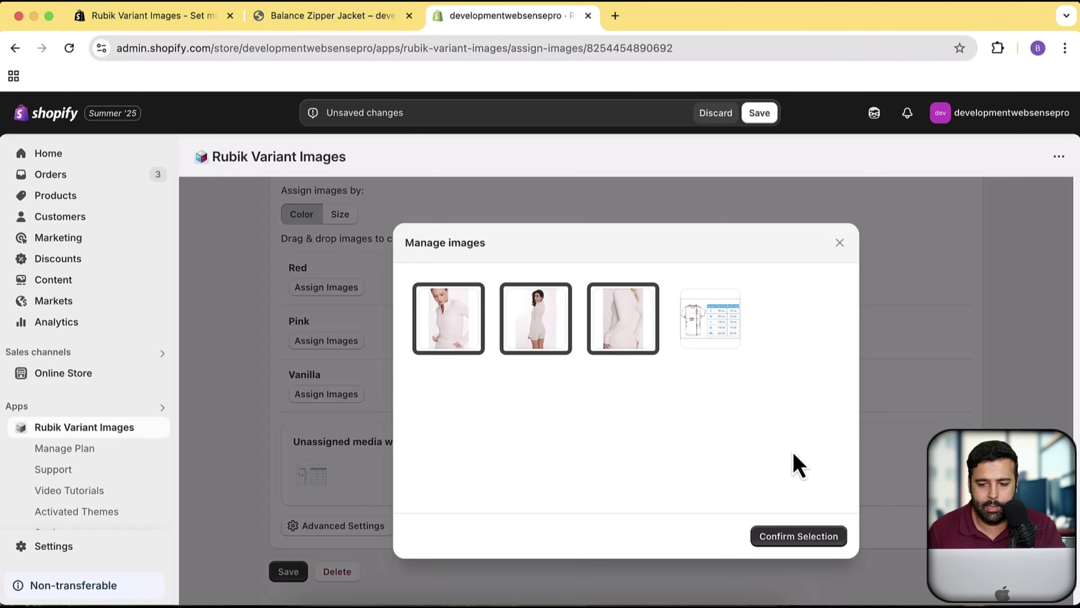
left_click(816, 541)
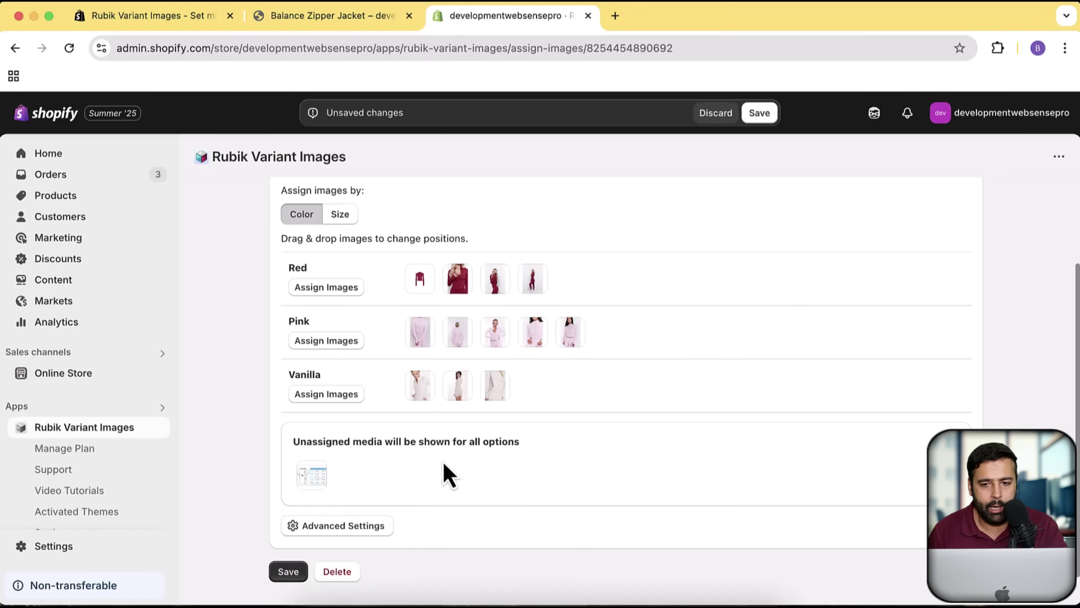
left_click(759, 115)
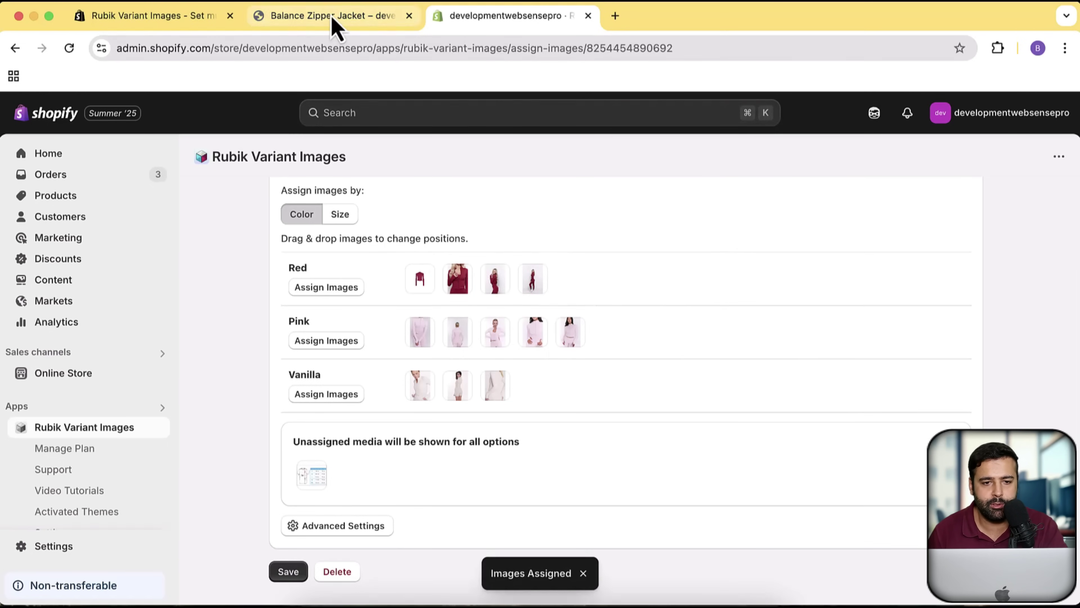
Open the jacket's storefront address in a second browser tab and place that tab beside the original product tab
left_click(355, 18)
left_click(369, 57)
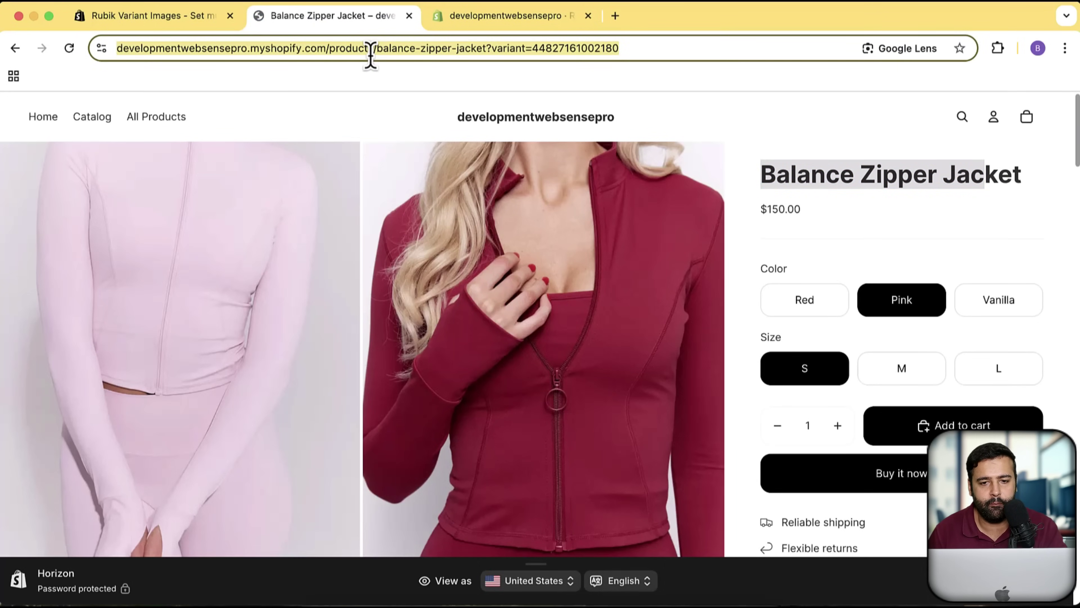
key("super+c")
key("super+t")
key("super+v")
key("Return")
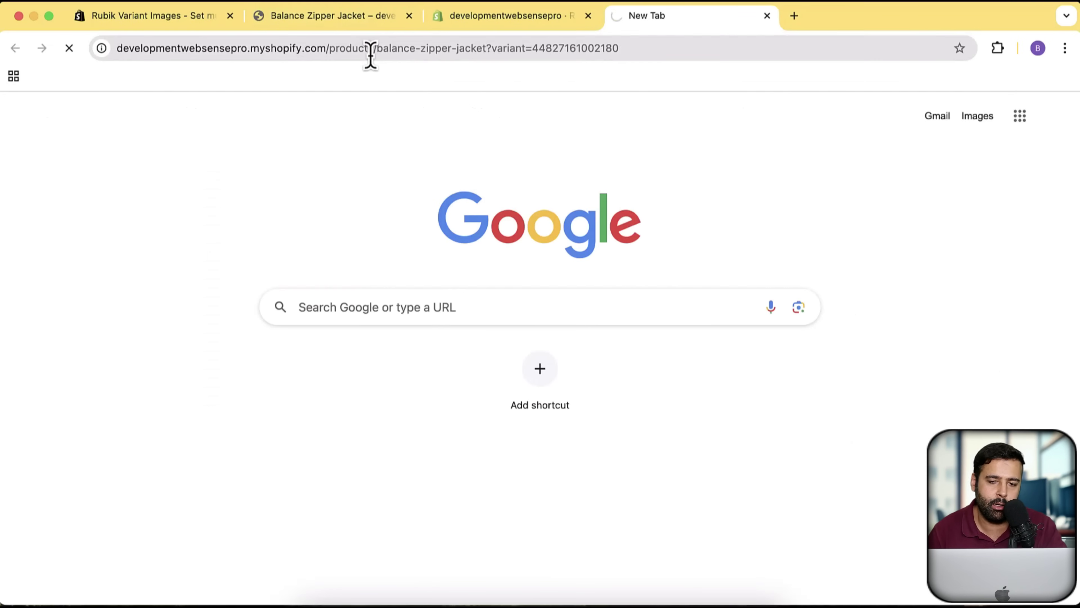
left_click_drag(644, 34, 499, 34)
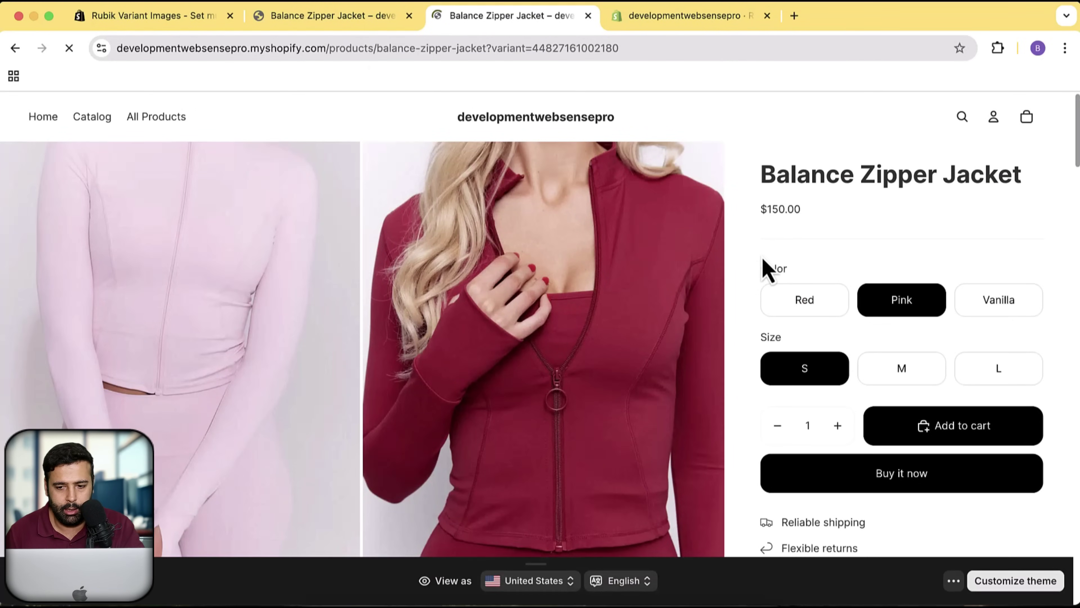
Select the Red color variant on the new product page and reload it to check which images the gallery displays
left_click(771, 311)
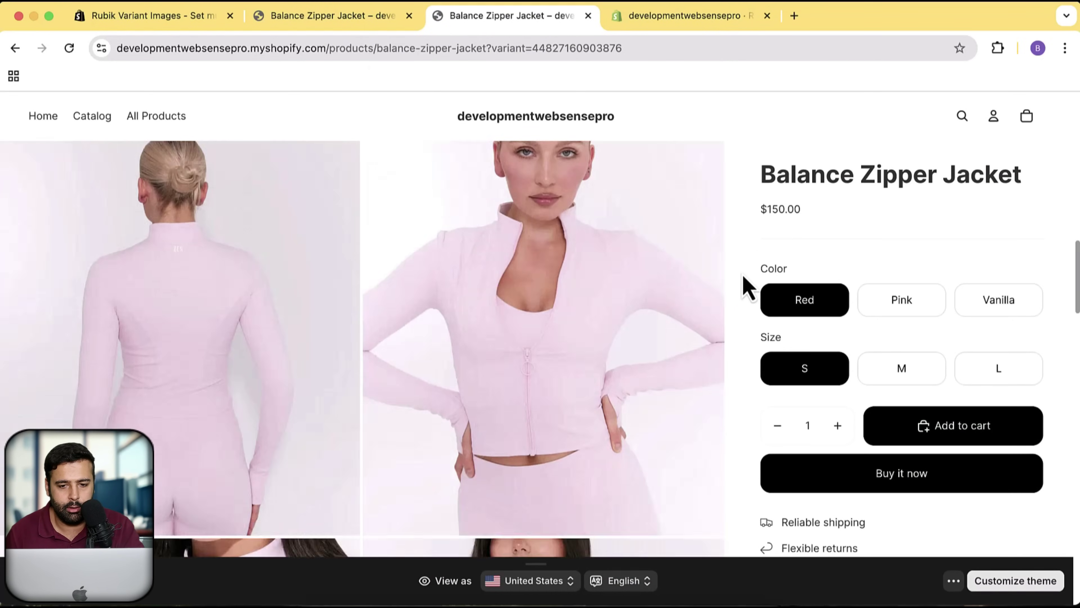
key("super+r")
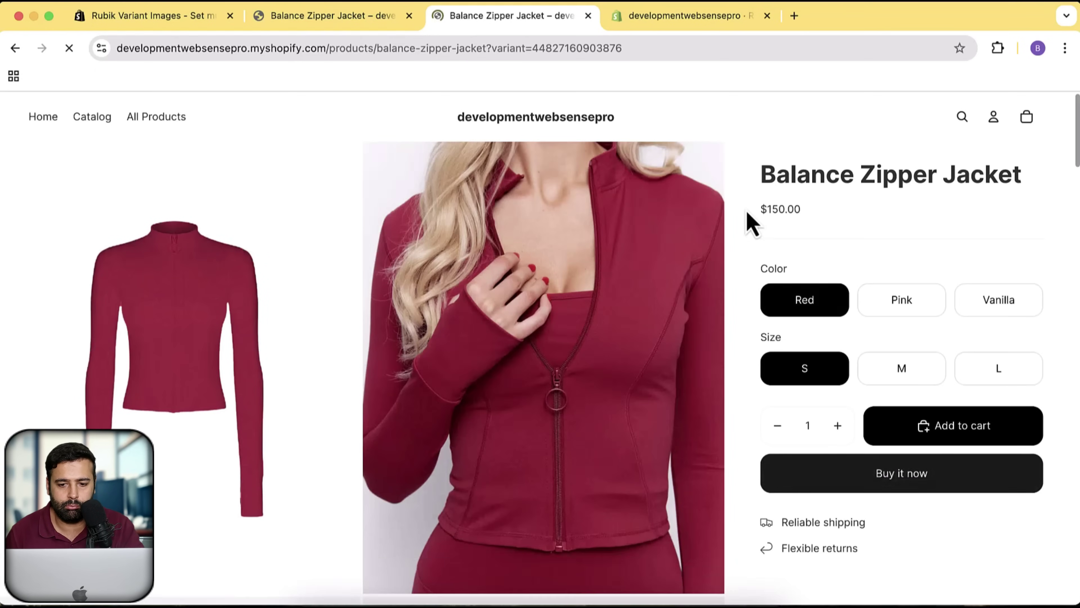
key("super+r")
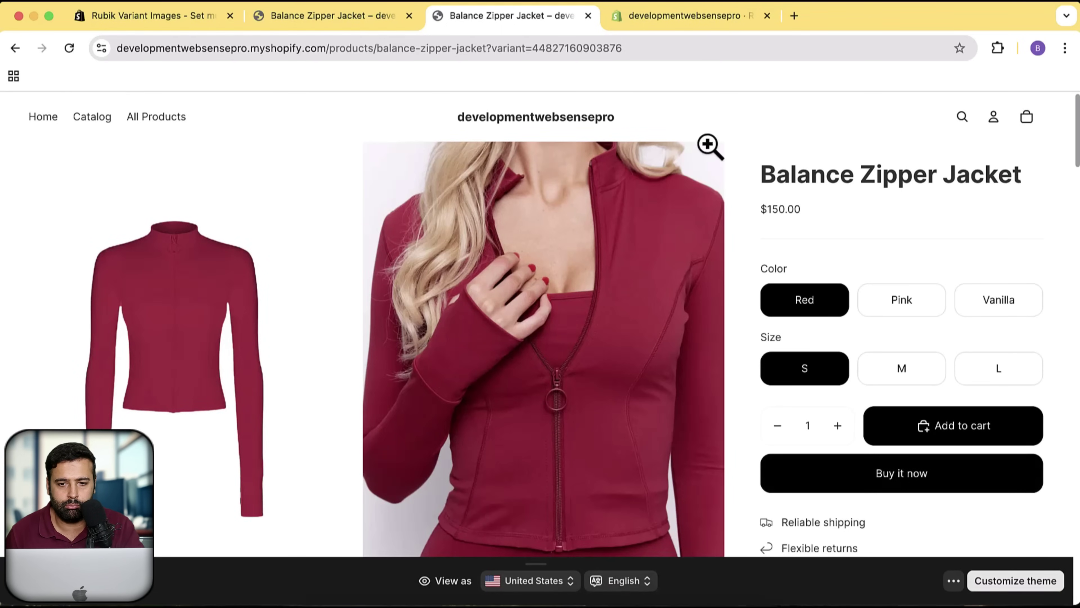
Save the jacket's image assignments again in Rubik Variant Images and view the list of configured products
left_click(655, 26)
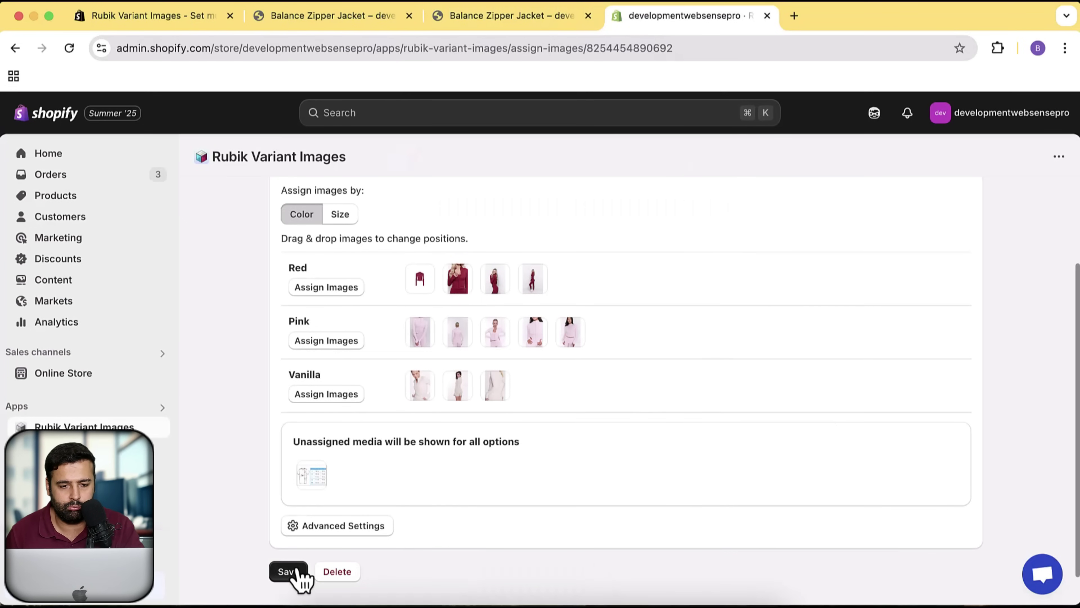
left_click(281, 571)
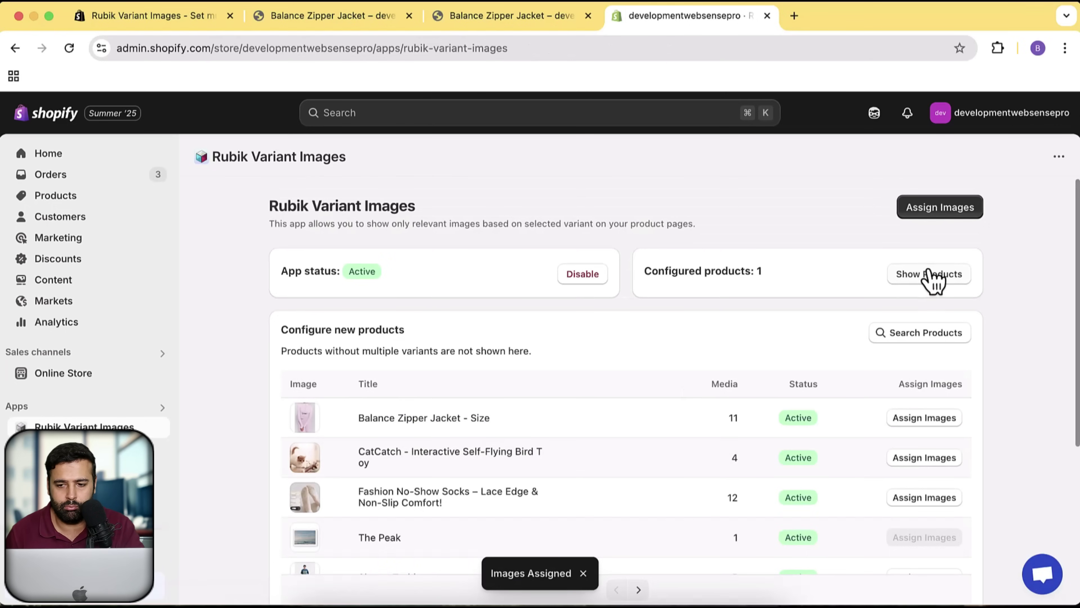
left_click(935, 277)
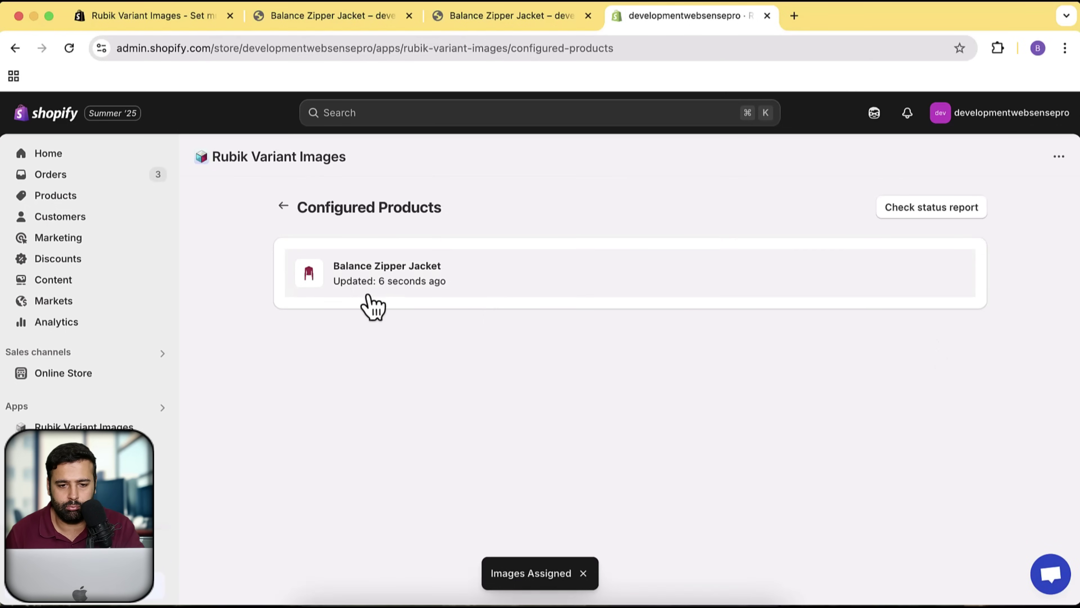
Return to the jacket's reloaded storefront page and examine which gallery images the Red color variant displays
left_click(535, 18)
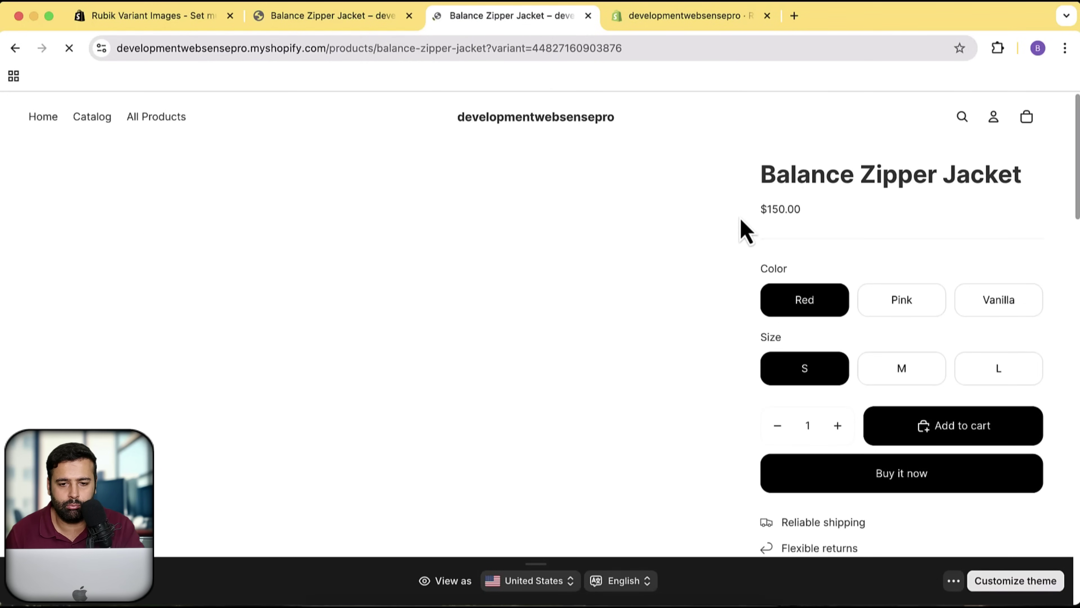
scroll(748, 232, "down", 7)
scroll(744, 231, "down", 5)
scroll(748, 273, "up", 10)
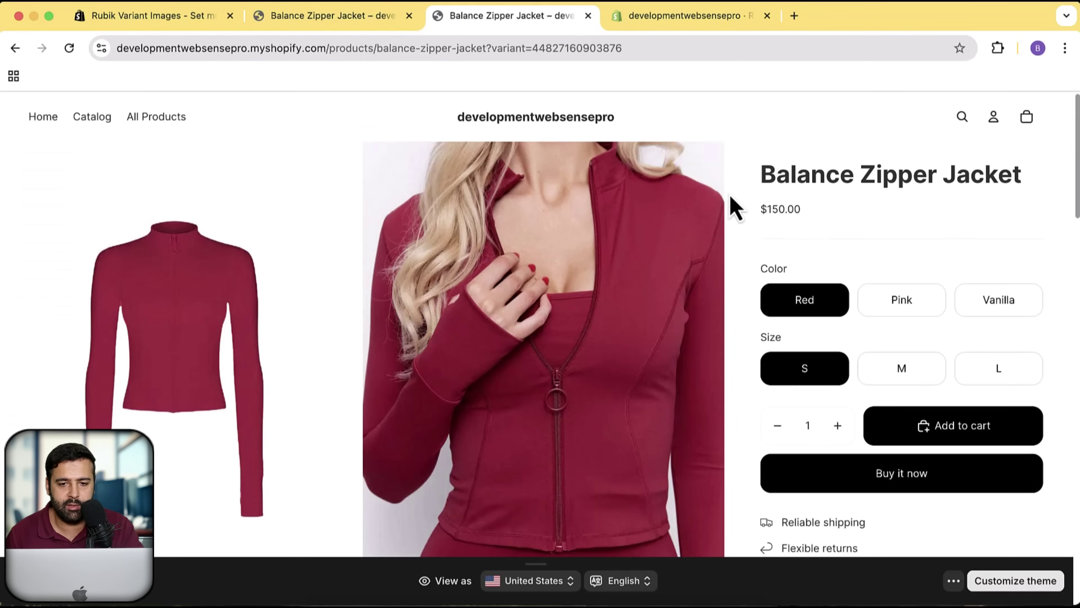
scroll(731, 213, "down", 5)
scroll(724, 230, "down", 6)
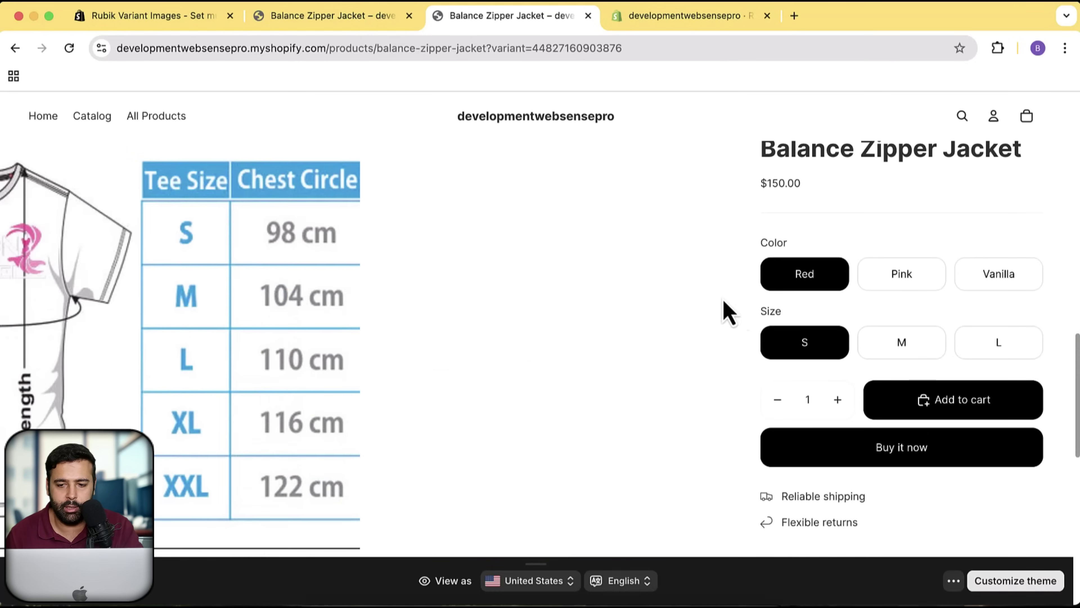
scroll(732, 298, "up", 5)
scroll(690, 246, "up", 5)
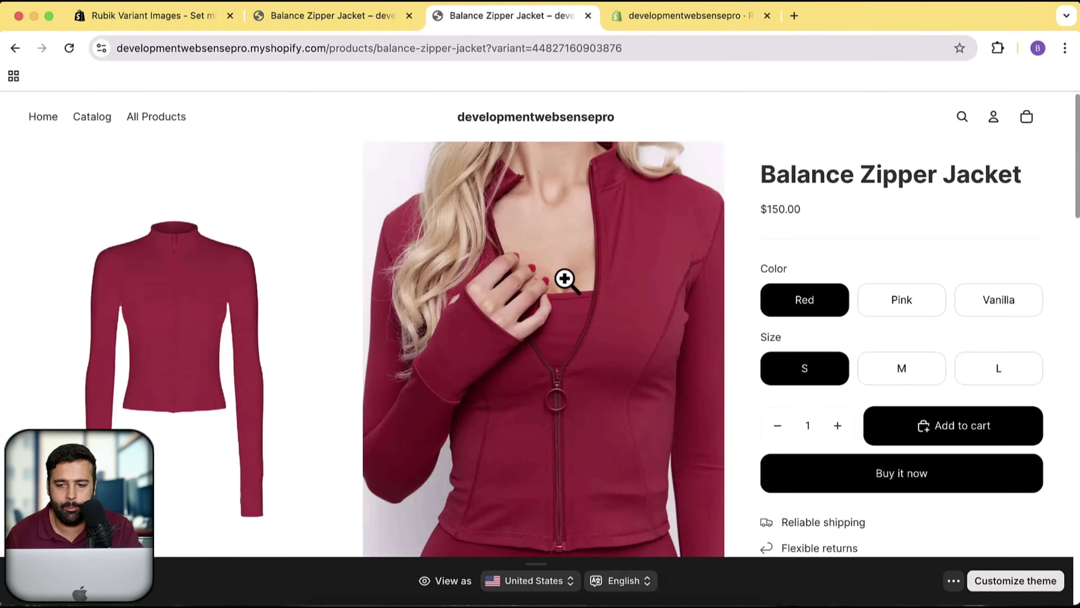
Check the gallery images of the Pink and Vanilla color variants on the jacket's storefront page
left_click(904, 305)
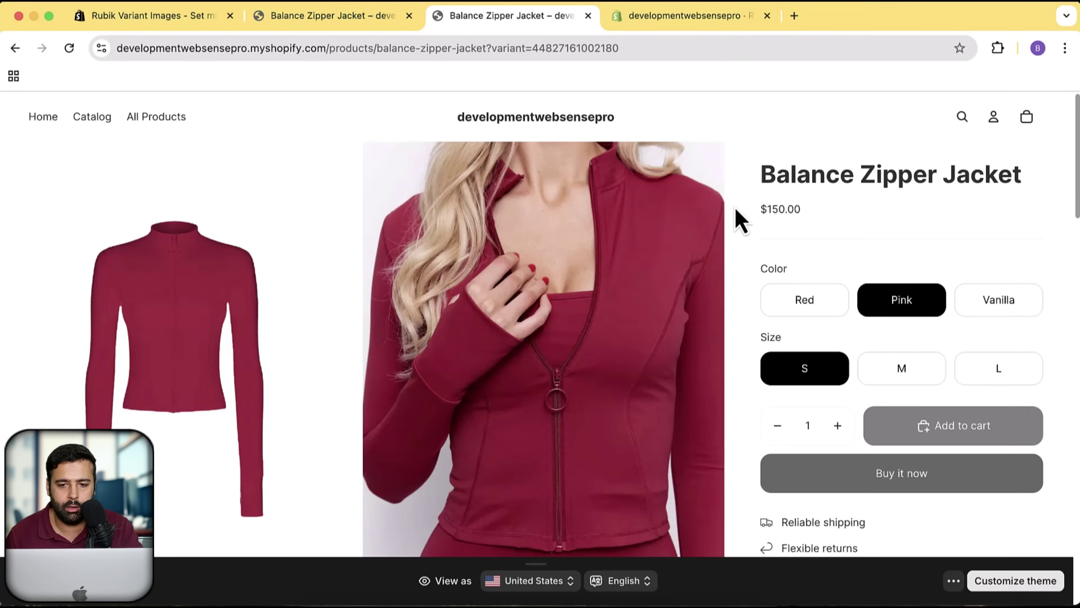
scroll(740, 222, "down", 5)
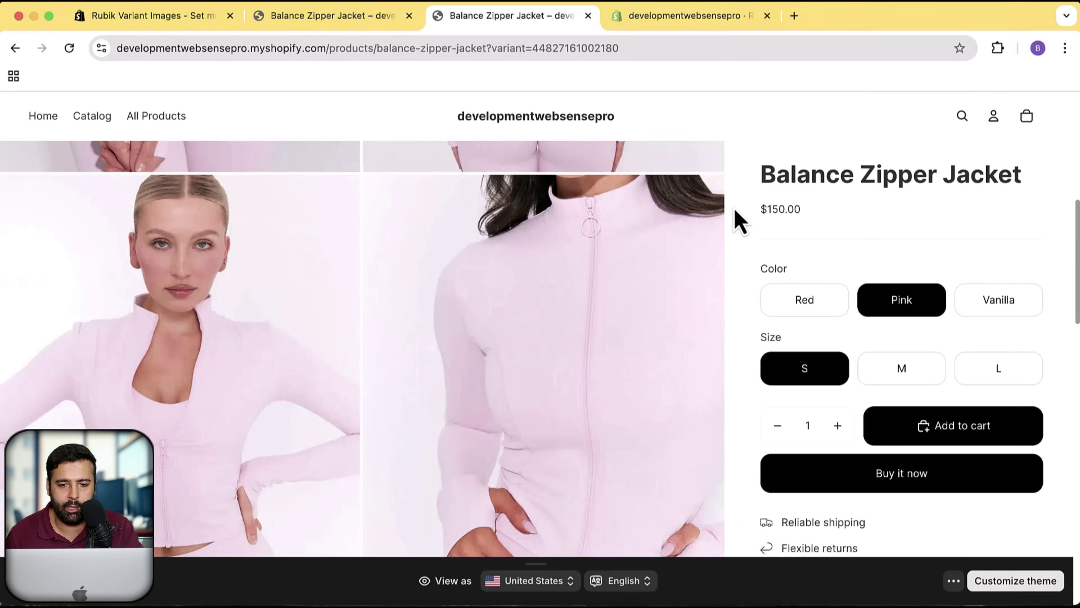
scroll(736, 218, "down", 5)
scroll(729, 285, "up", 6)
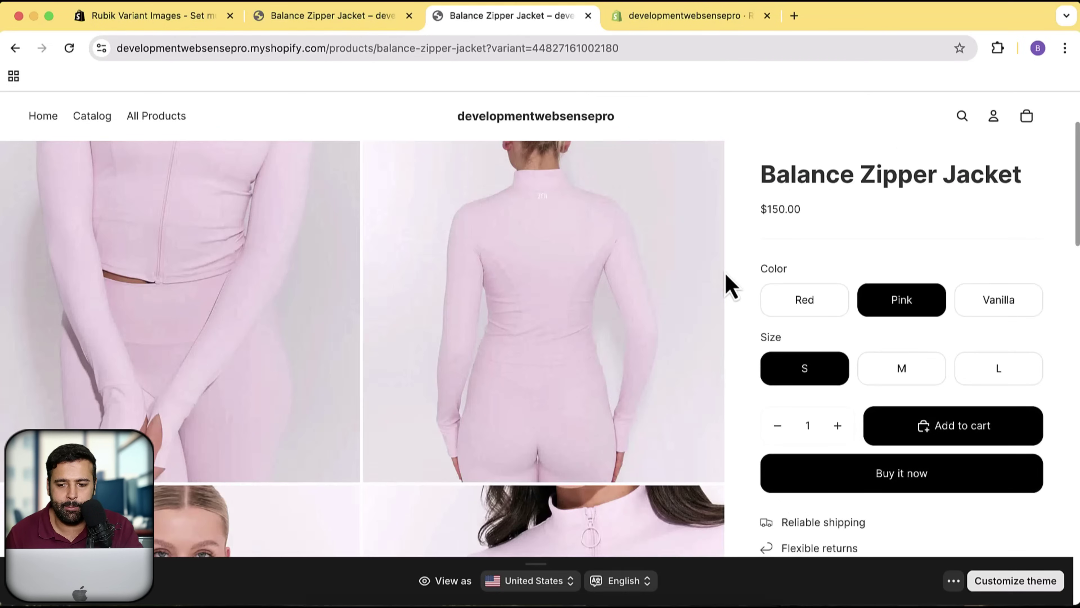
left_click(981, 307)
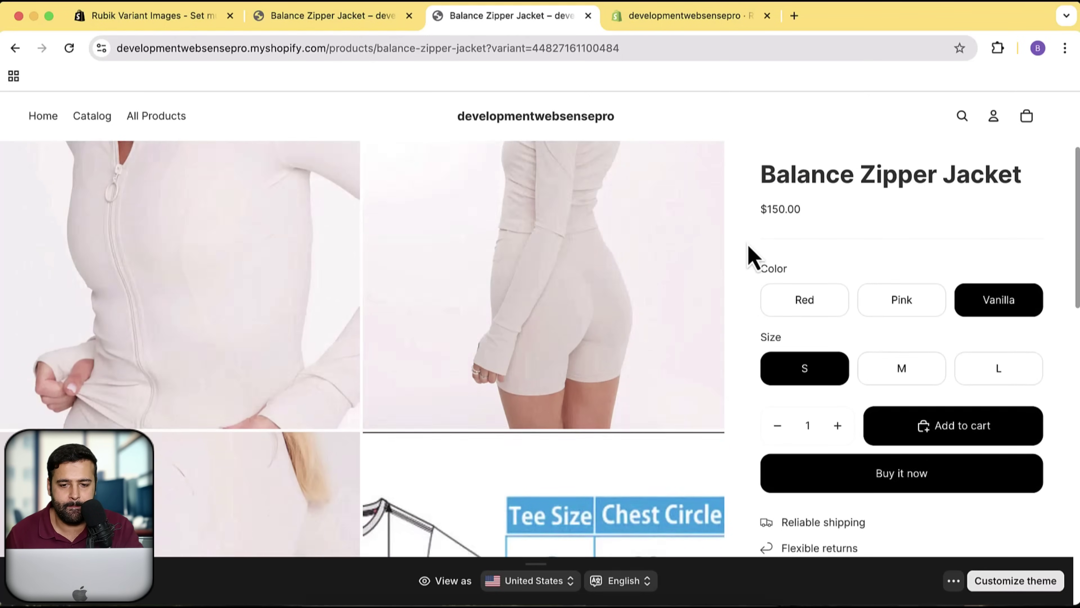
scroll(749, 255, "down", 5)
scroll(749, 287, "up", 5)
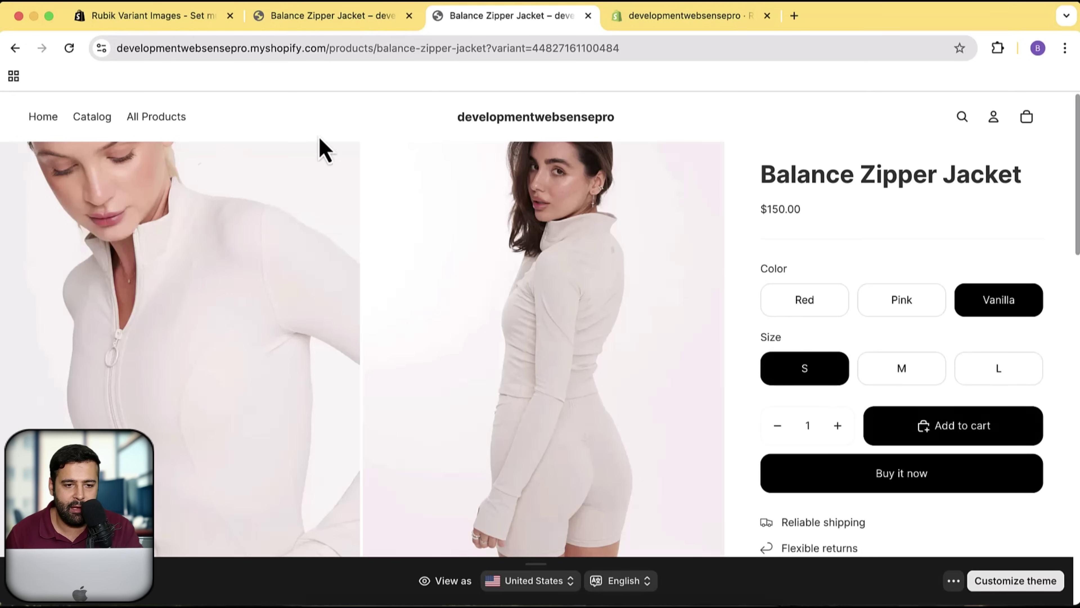
Open the Balance Zipper Jacket - Size product from the store's full product list and examine its gallery for the Pink variant
left_click(149, 117)
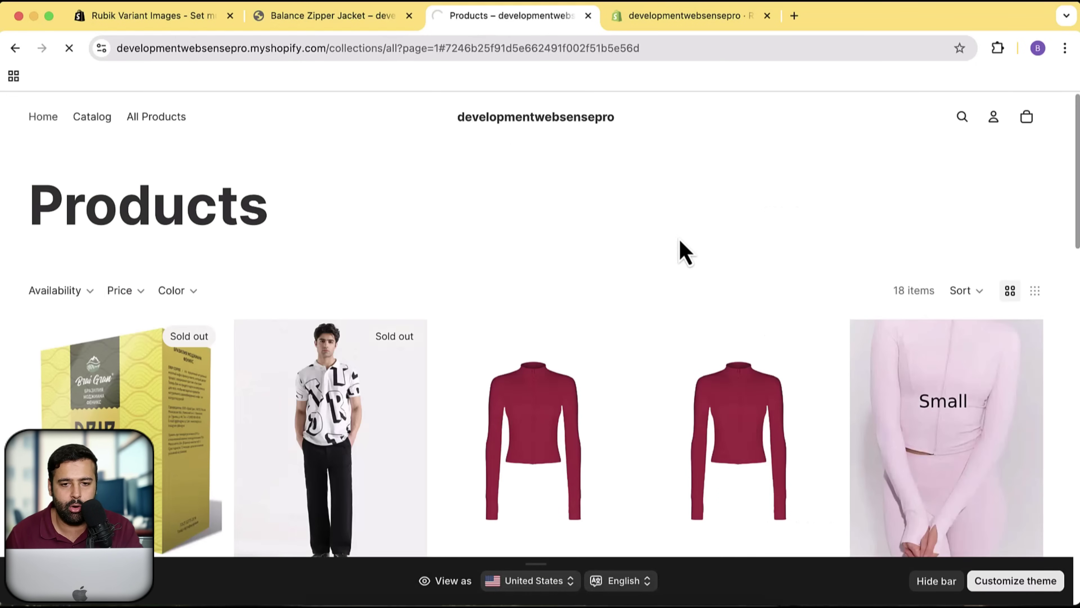
scroll(762, 184, "down", 8)
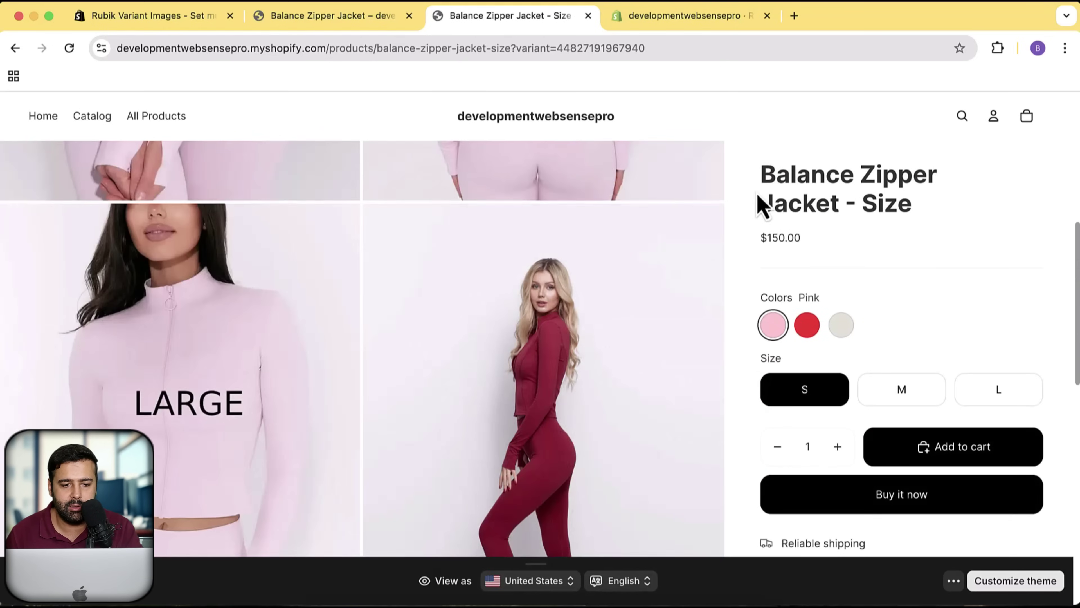
scroll(762, 204, "up", 8)
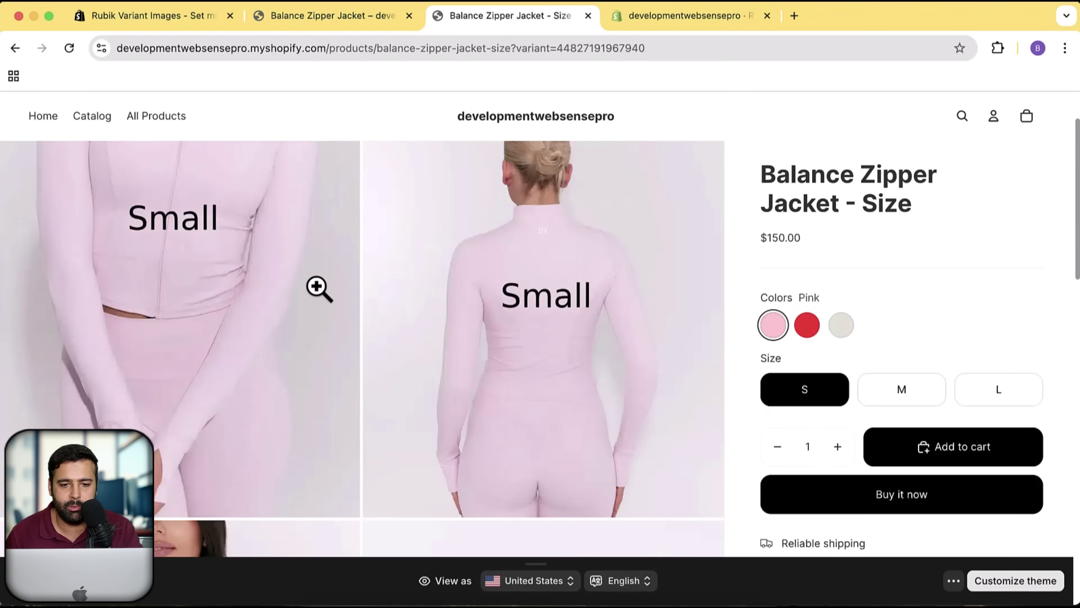
scroll(511, 241, "down", 5)
scroll(687, 355, "down", 10)
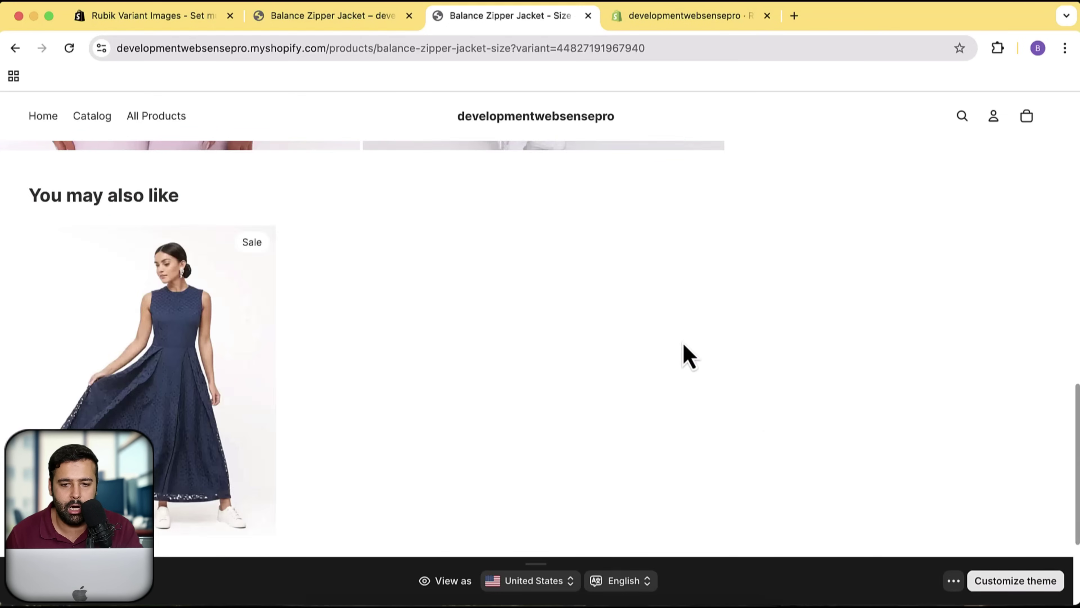
scroll(685, 347, "up", 5)
scroll(684, 338, "down", 5)
scroll(744, 347, "up", 8)
Check the gallery of Balance Zipper Jacket - Size with the Red and Vanilla color swatches selected
left_click(806, 328)
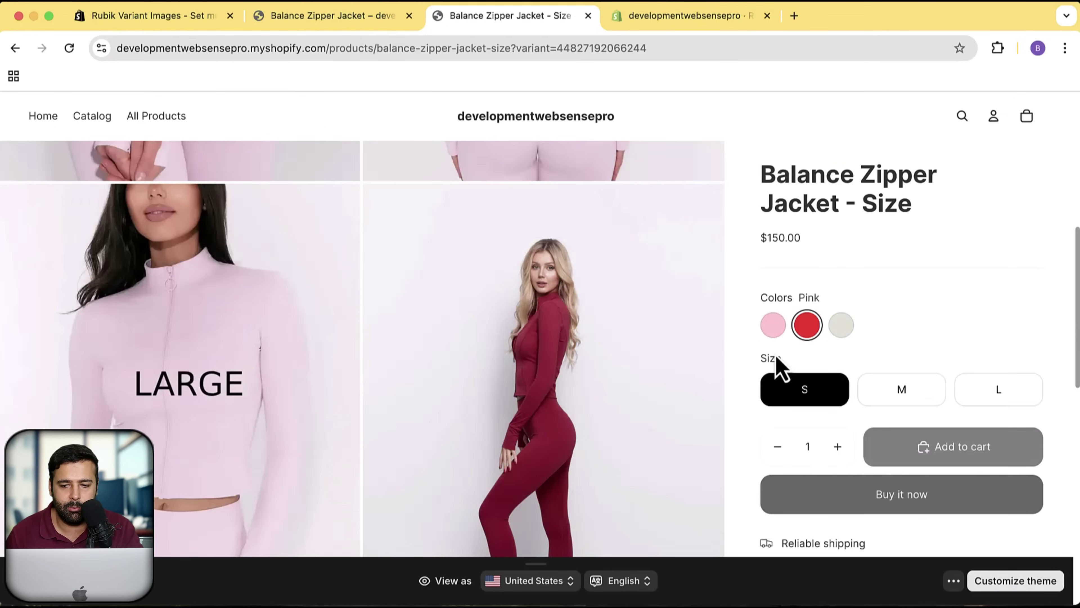
scroll(723, 315, "down", 3)
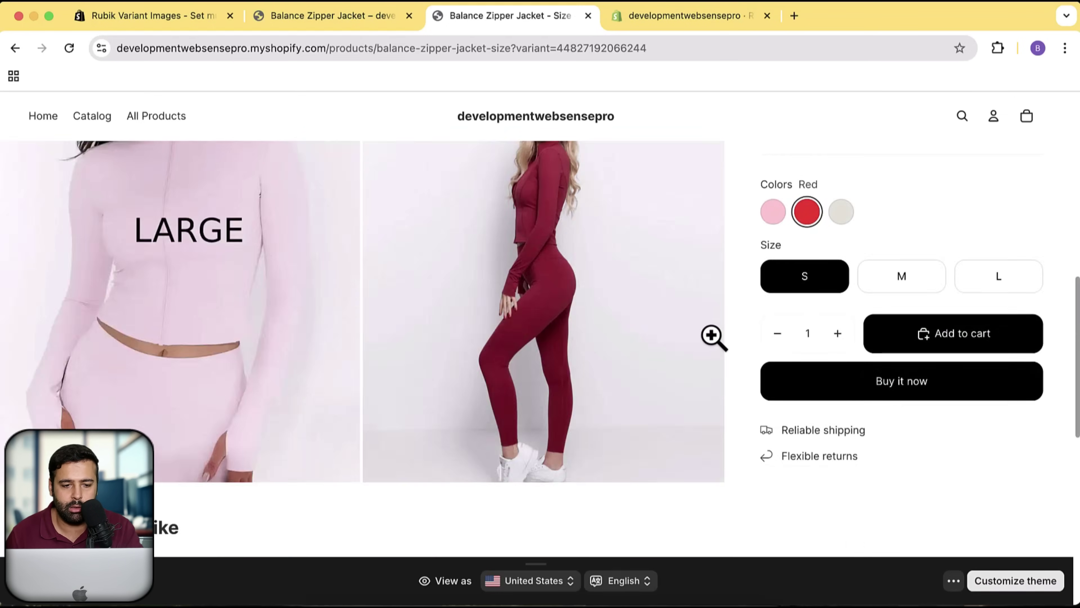
scroll(714, 335, "up", 3)
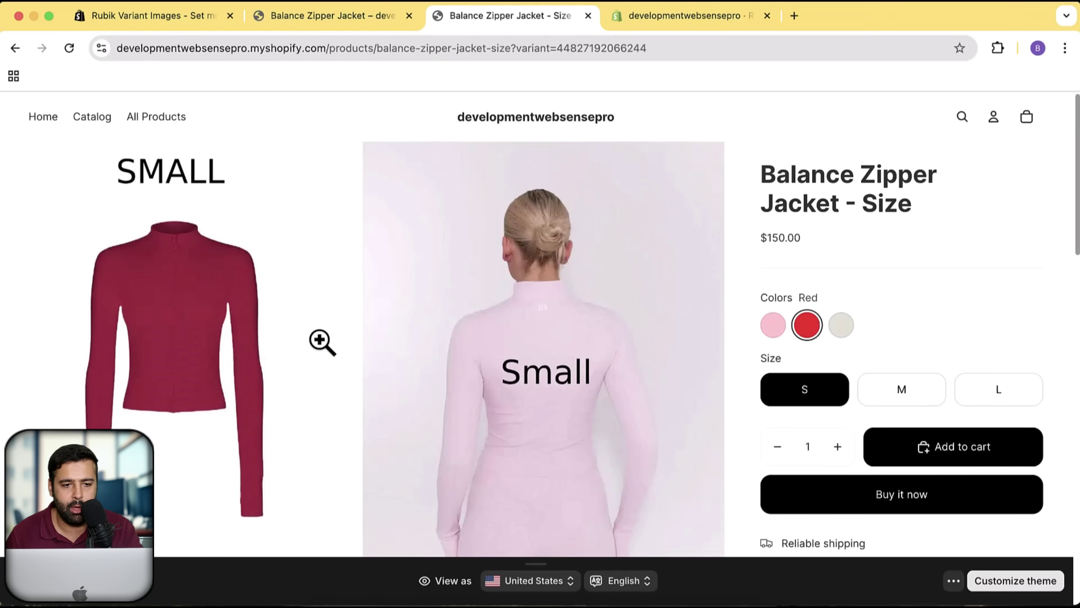
left_click(840, 330)
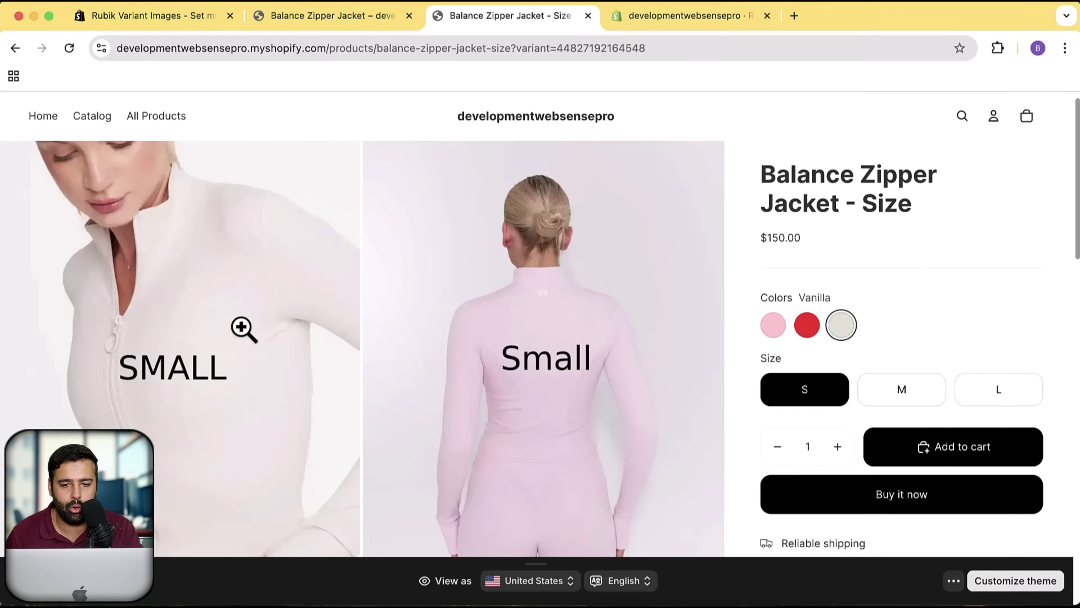
scroll(217, 287, "down", 8)
scroll(445, 284, "up", 8)
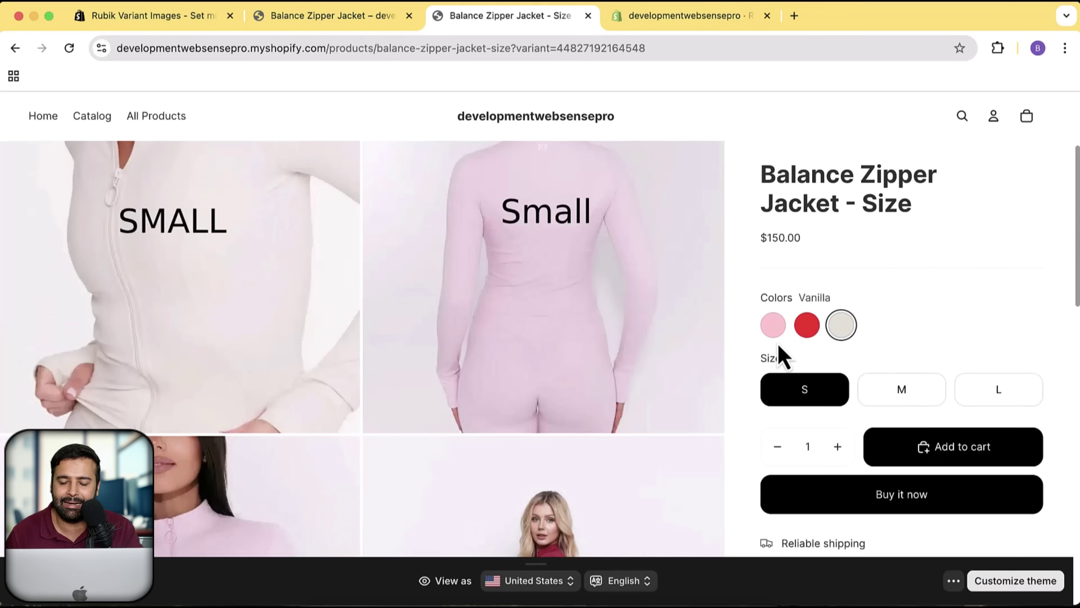
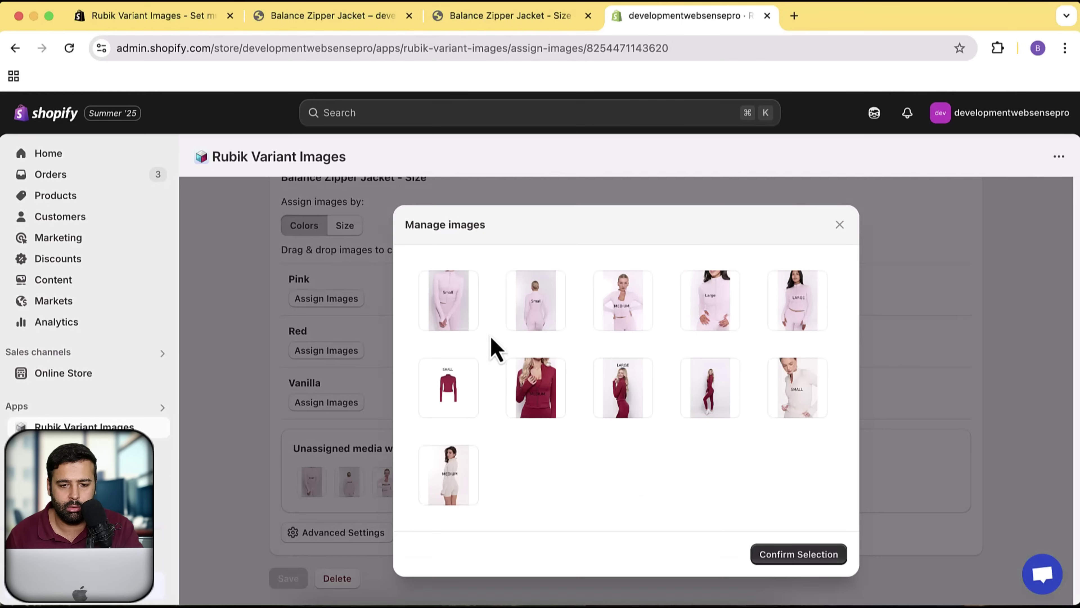
Assign the five pink jacket images to the Pink color option of Balance Zipper Jacket - Size
left_click(443, 332)
left_click(538, 329)
left_click(612, 332)
left_click(712, 327)
left_click(799, 315)
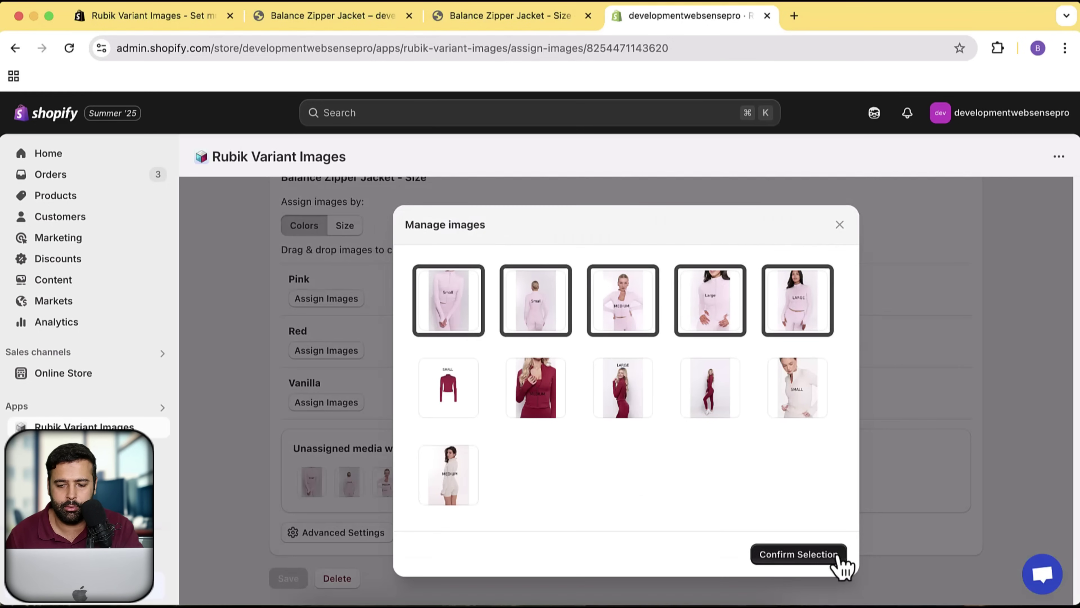
left_click(829, 556)
Assign the four red jacket images to the Red color option of Balance Zipper Jacket - Size
left_click(330, 355)
left_click(444, 339)
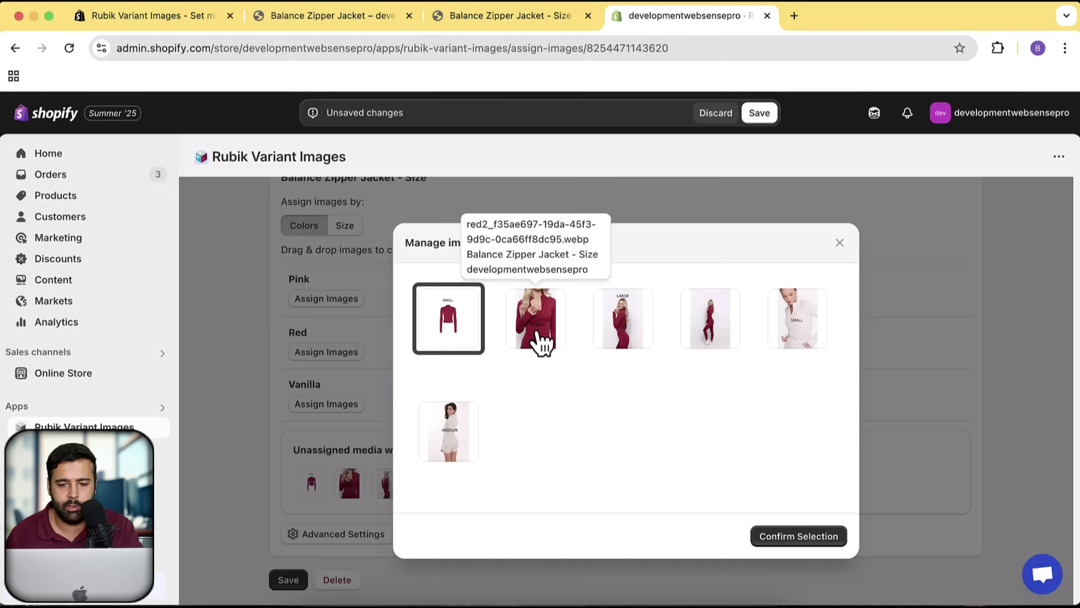
left_click(542, 343)
left_click(622, 340)
left_click(714, 325)
left_click(830, 550)
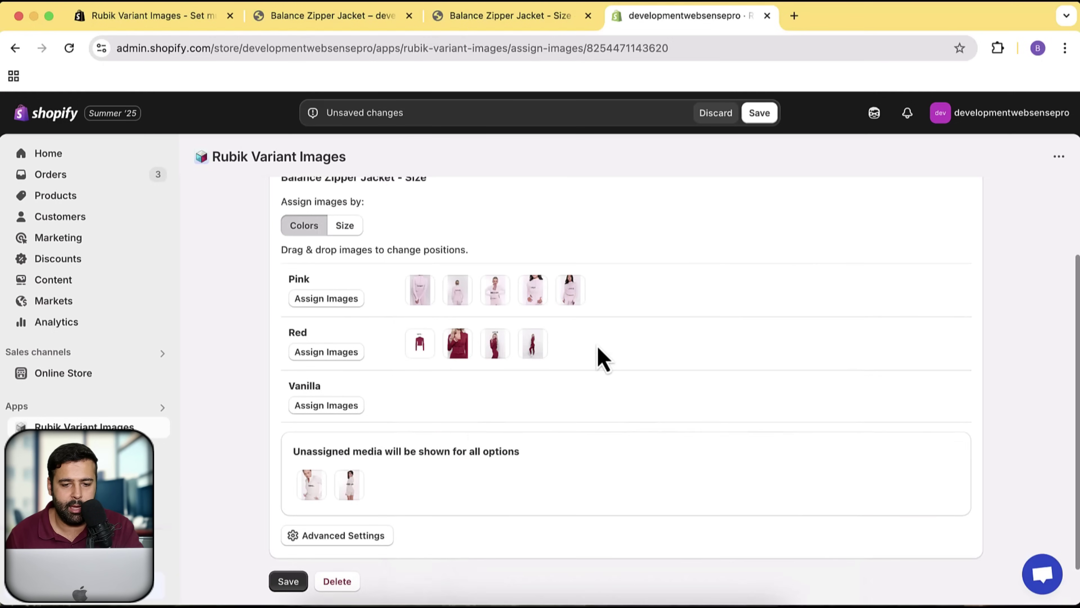
Assign the two remaining cream jacket images to the Vanilla color option and save the product's image assignments
left_click(357, 404)
left_click(463, 337)
left_click(553, 338)
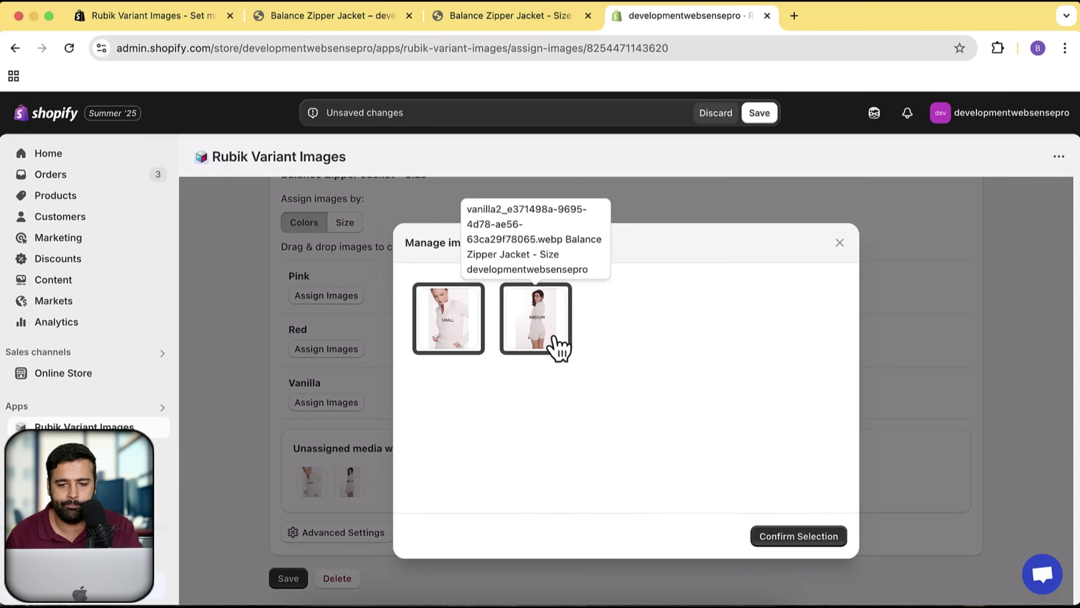
left_click(798, 547)
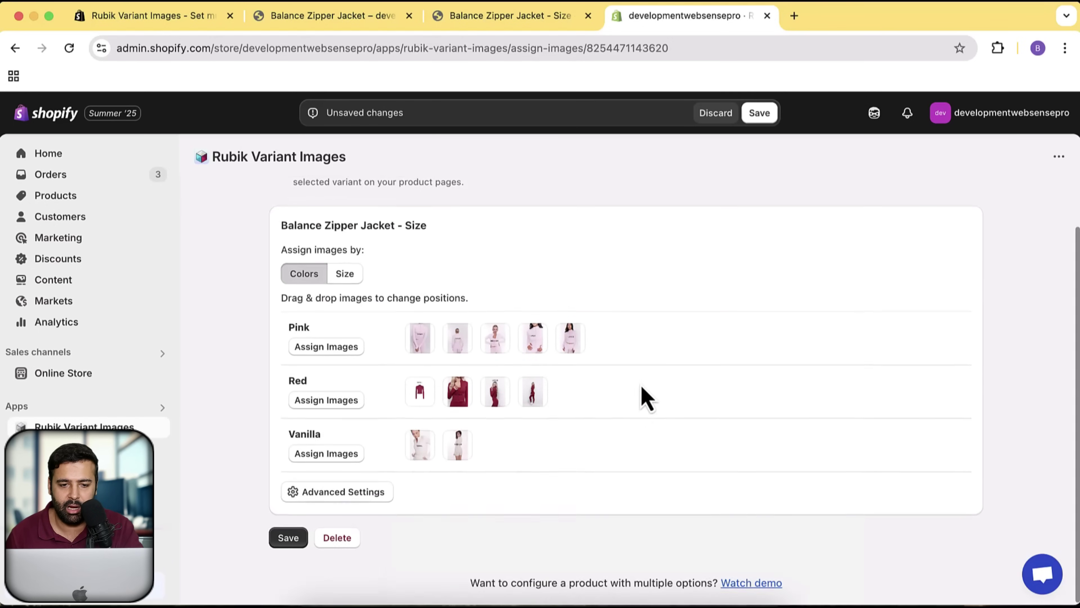
scroll(639, 357, "up", 1)
scroll(639, 357, "down", 1)
left_click(290, 537)
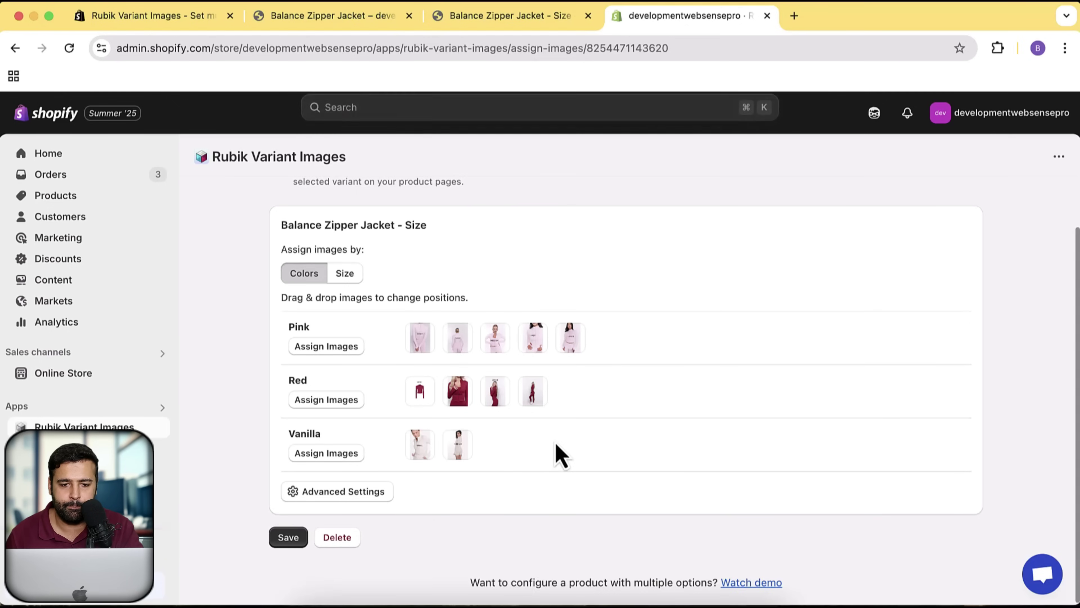
Set the images to be assigned by Size and assign the four images labelled Small to the S option
left_click(345, 274)
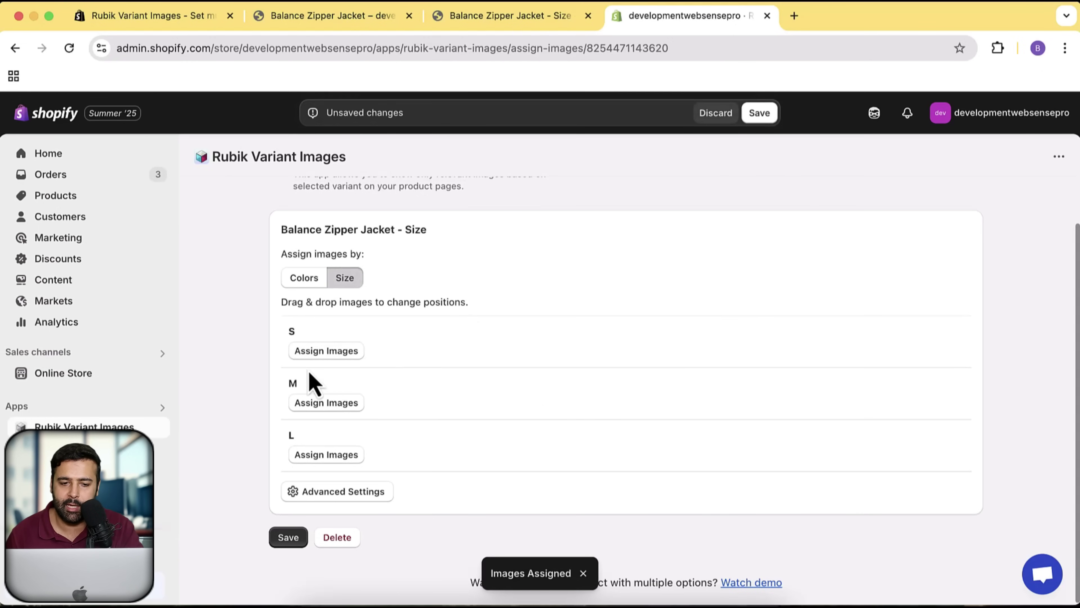
left_click(356, 354)
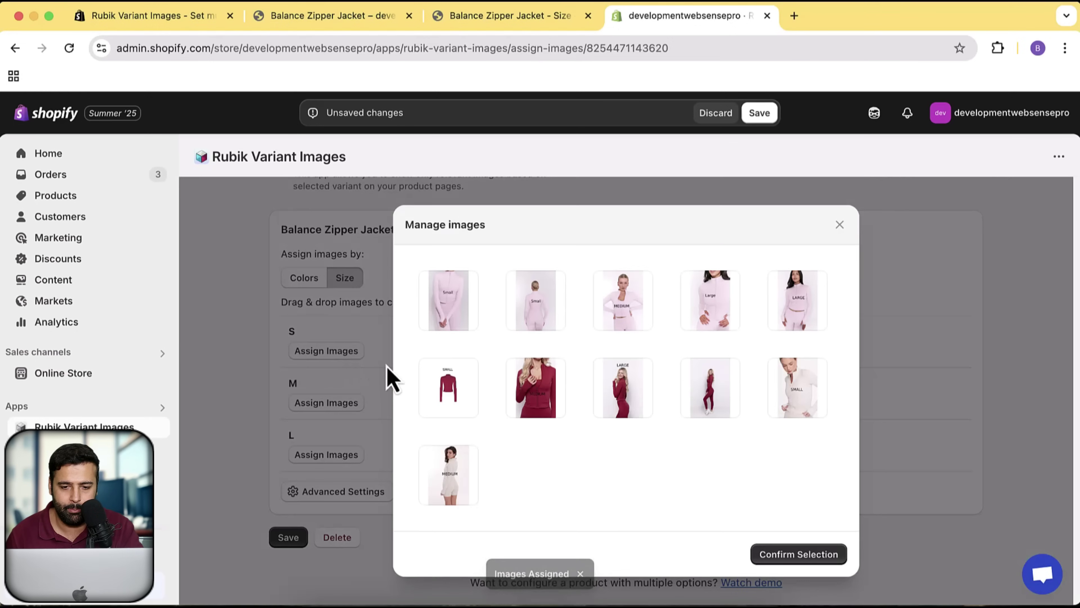
left_click(449, 325)
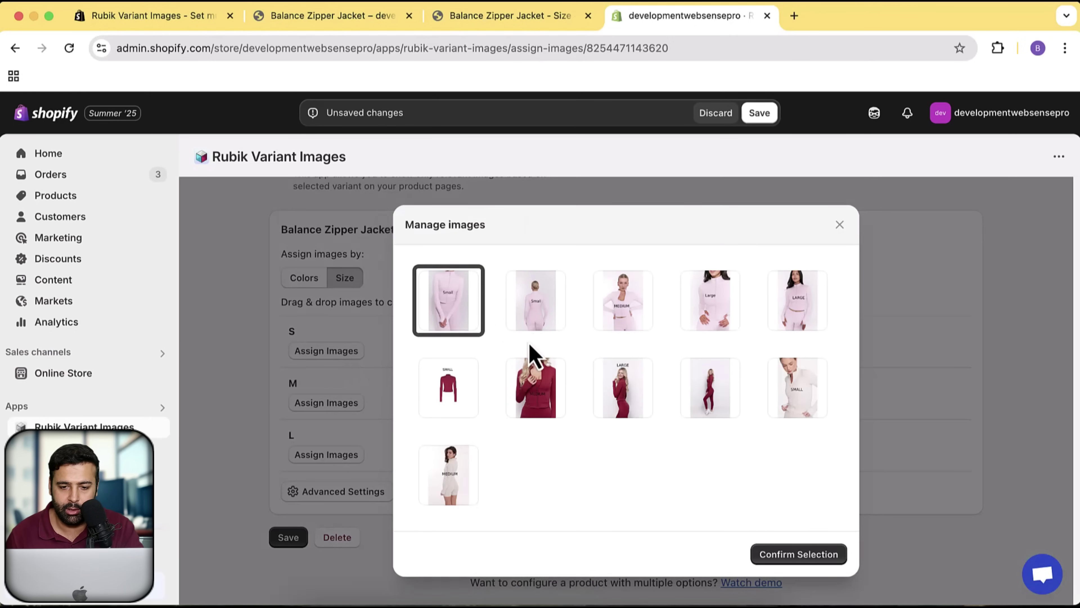
left_click(534, 324)
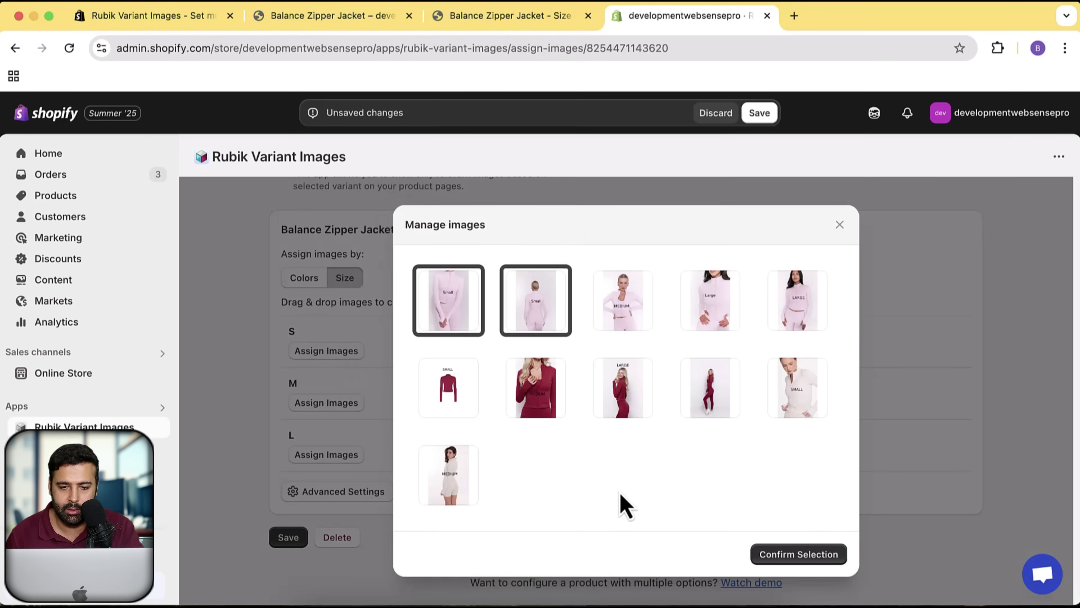
left_click(458, 403)
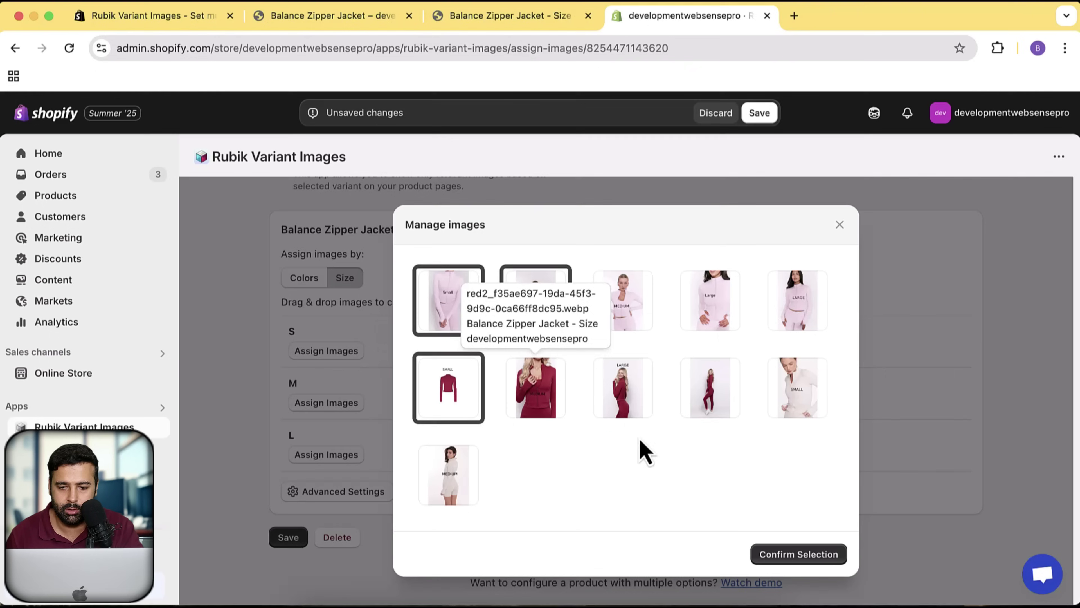
left_click(784, 419)
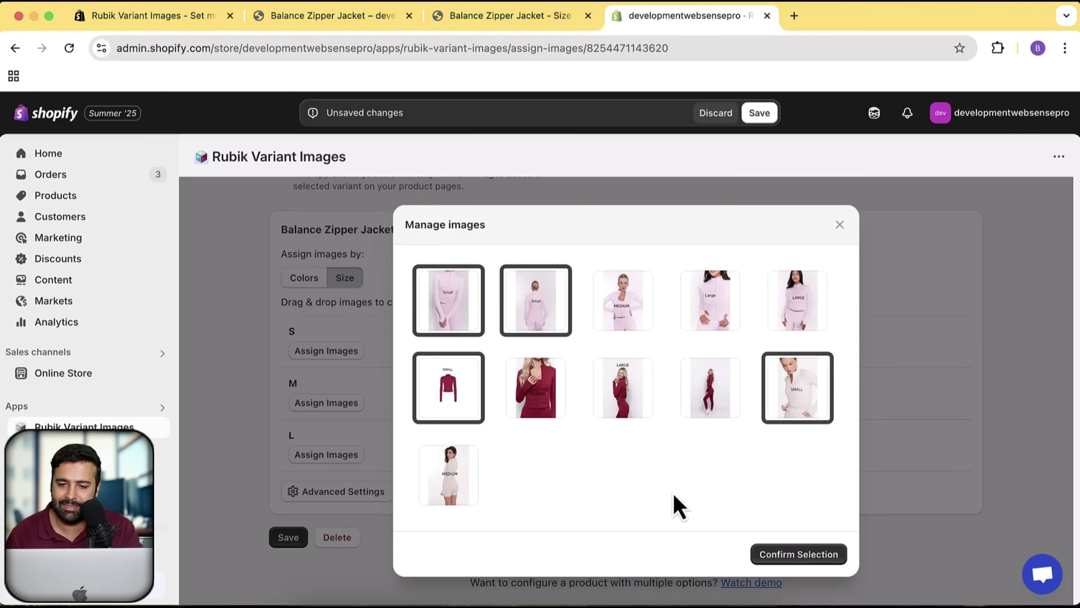
left_click(798, 555)
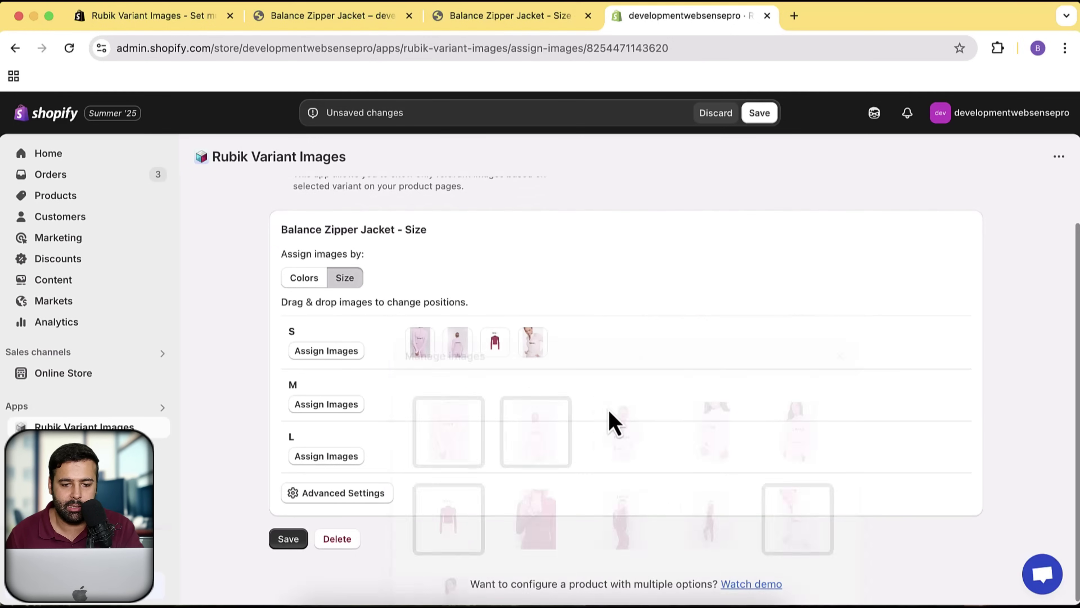
Assign the two images labelled Medium and the red jacket close-up to the M option of Balance Zipper Jacket - Size
left_click(327, 404)
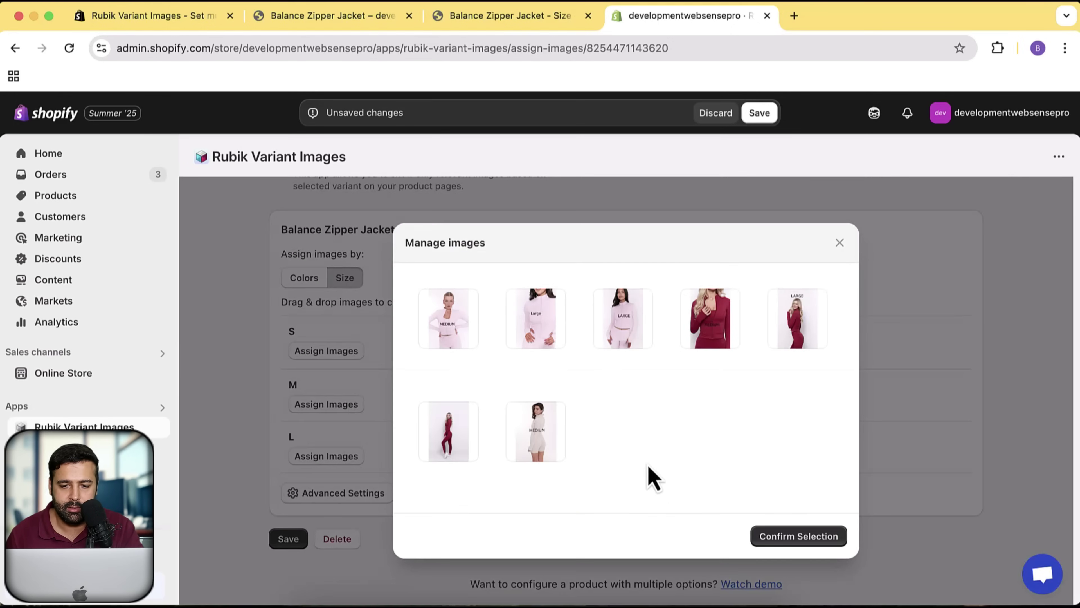
left_click(449, 343)
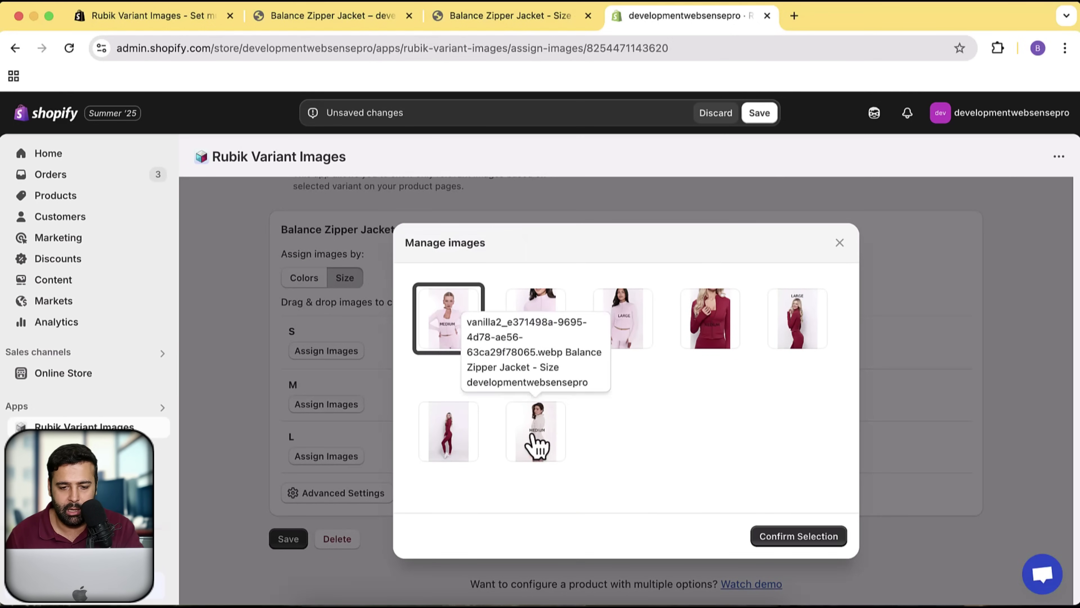
left_click(536, 445)
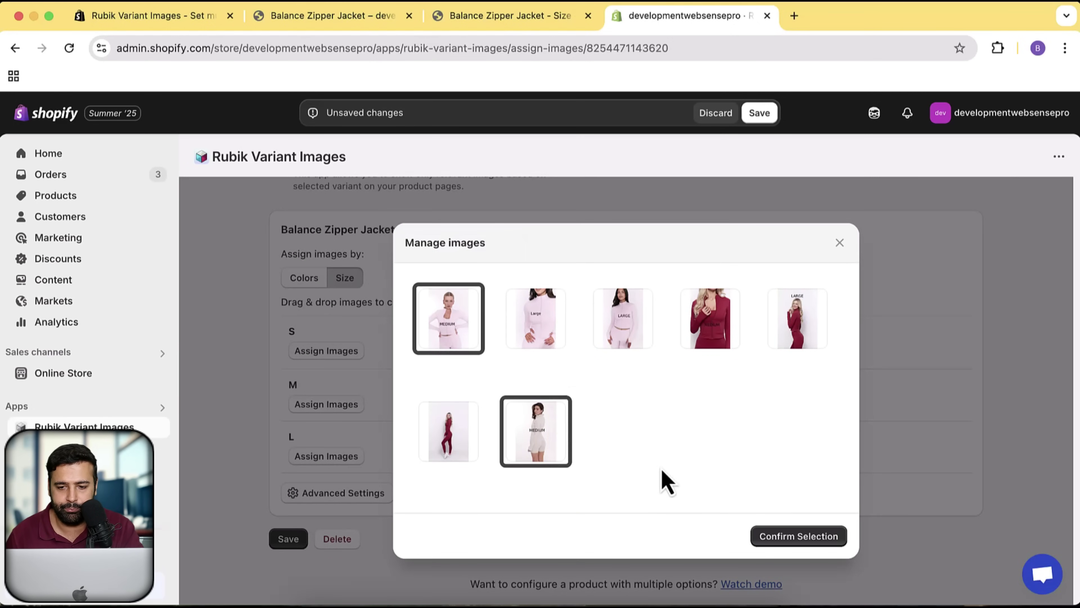
left_click(710, 336)
left_click(778, 540)
scroll(448, 477, "down", 1)
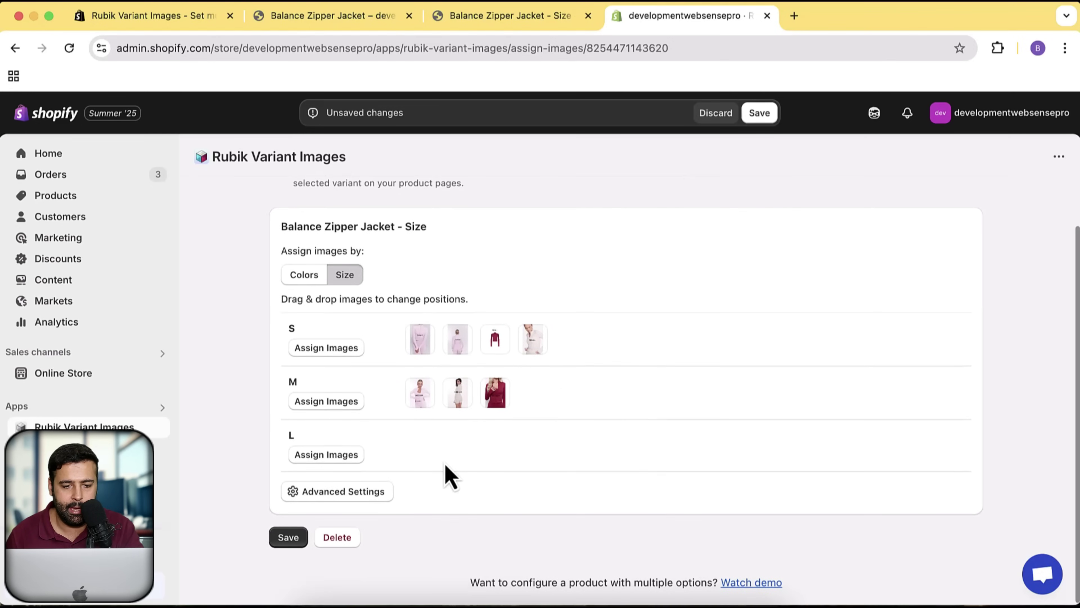
Assign the four remaining pink and red images to the L option and save the product's image assignments
left_click(339, 456)
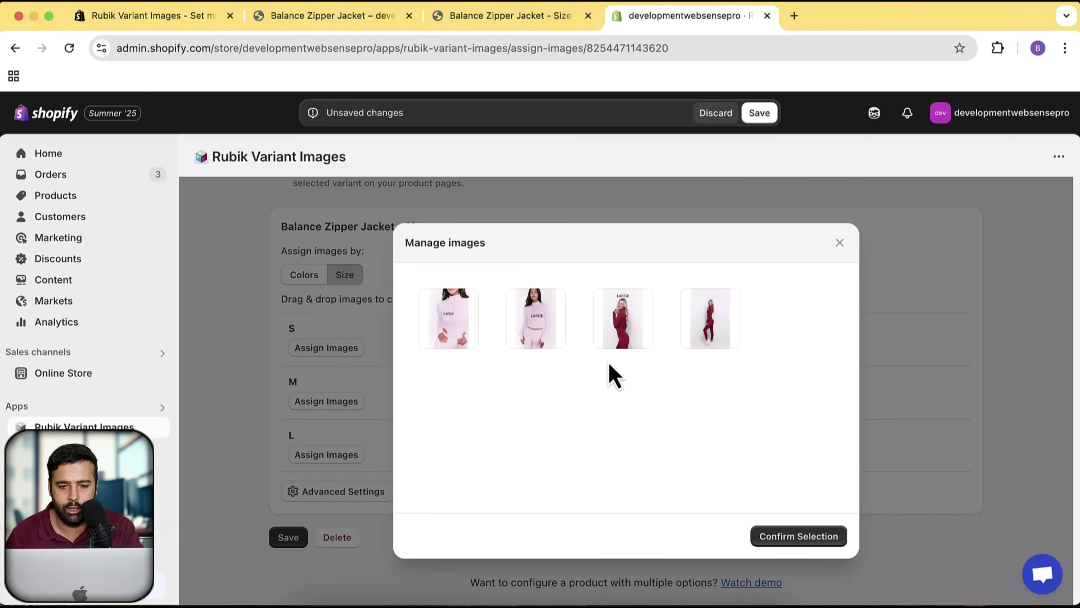
left_click(457, 349)
left_click(523, 356)
left_click(625, 341)
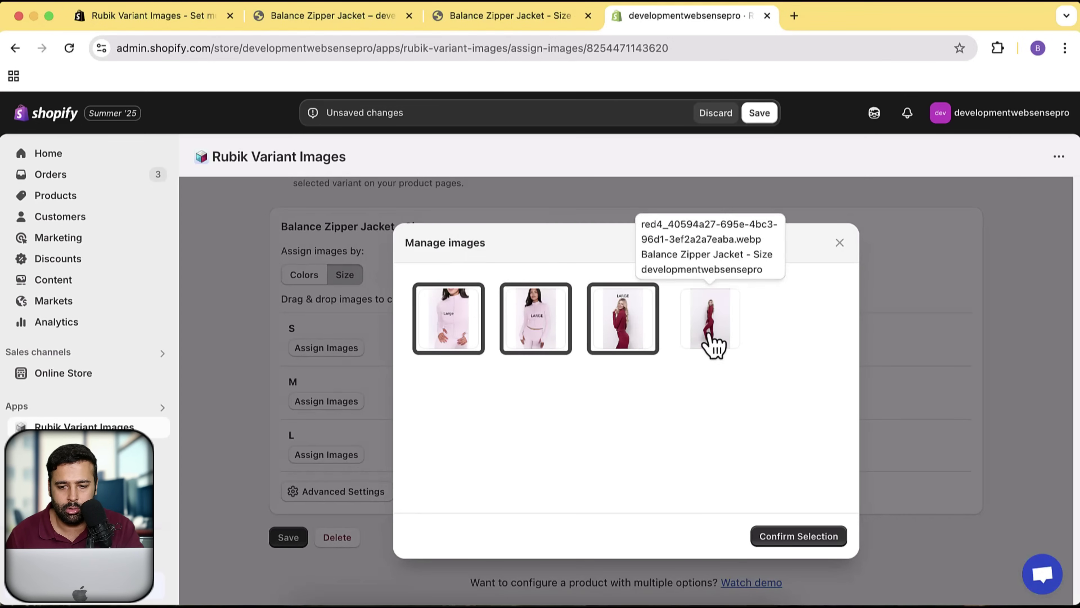
left_click(714, 342)
left_click(798, 535)
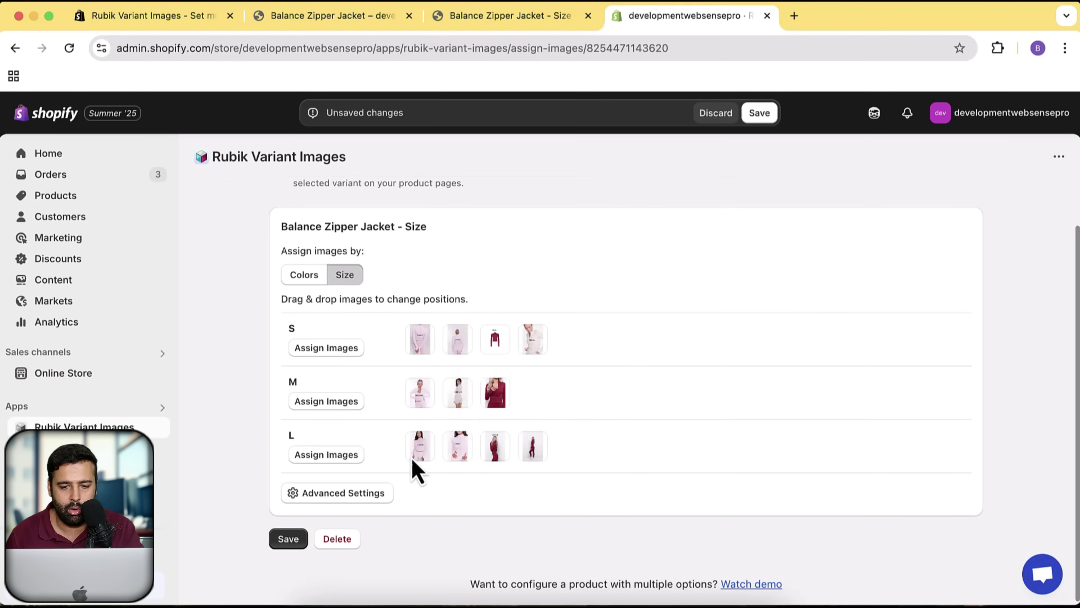
left_click(289, 539)
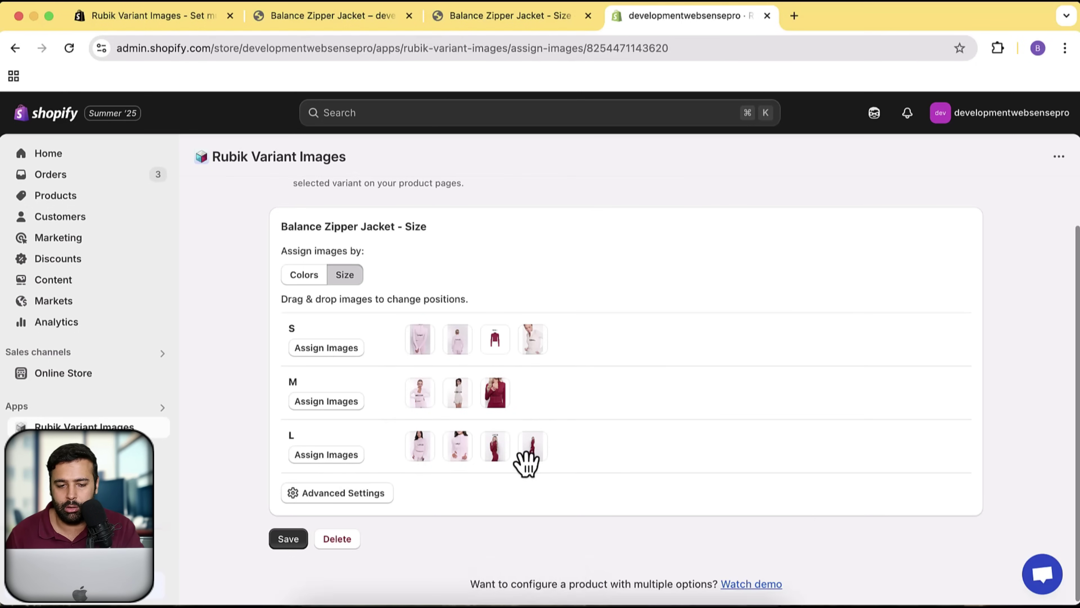
Switch to the storefront product page, hide the preview bar, and compare the Vanilla S gallery with the images assigned to S
mouse_move(532, 445)
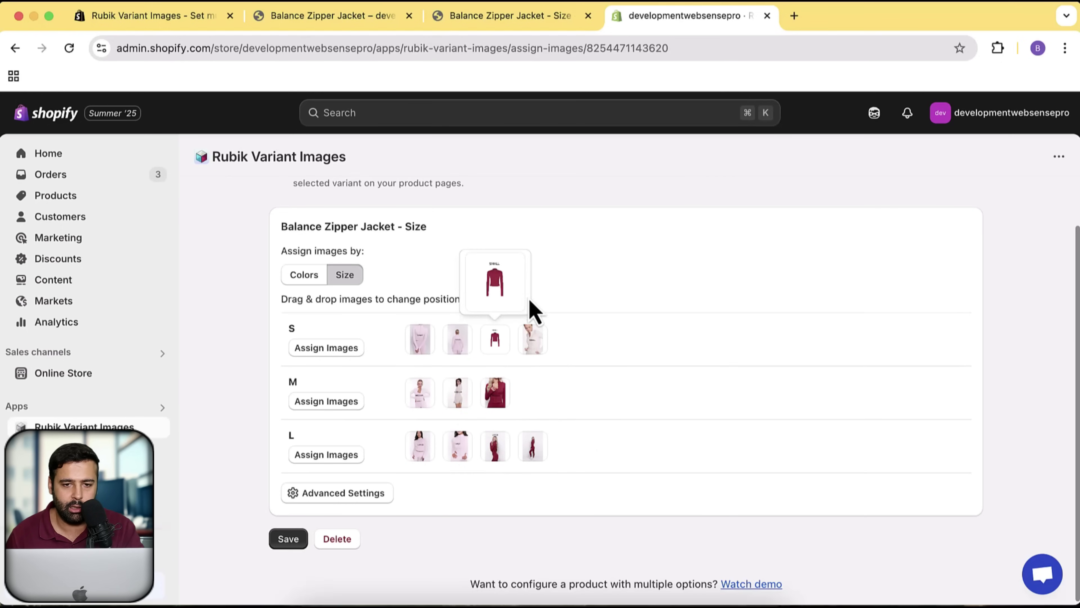
left_click(510, 18)
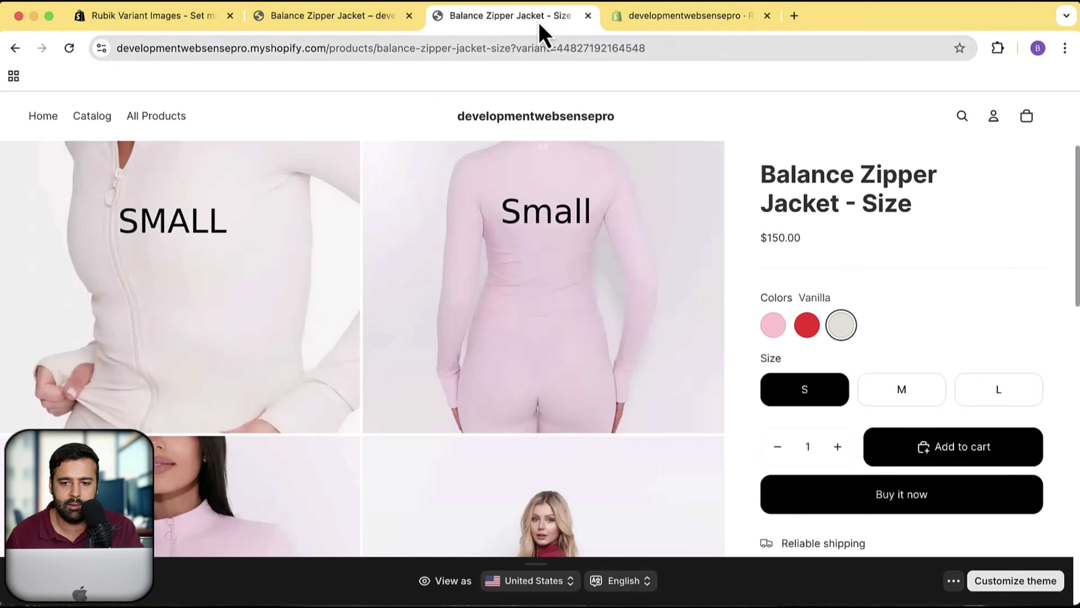
scroll(839, 234, "up", 5)
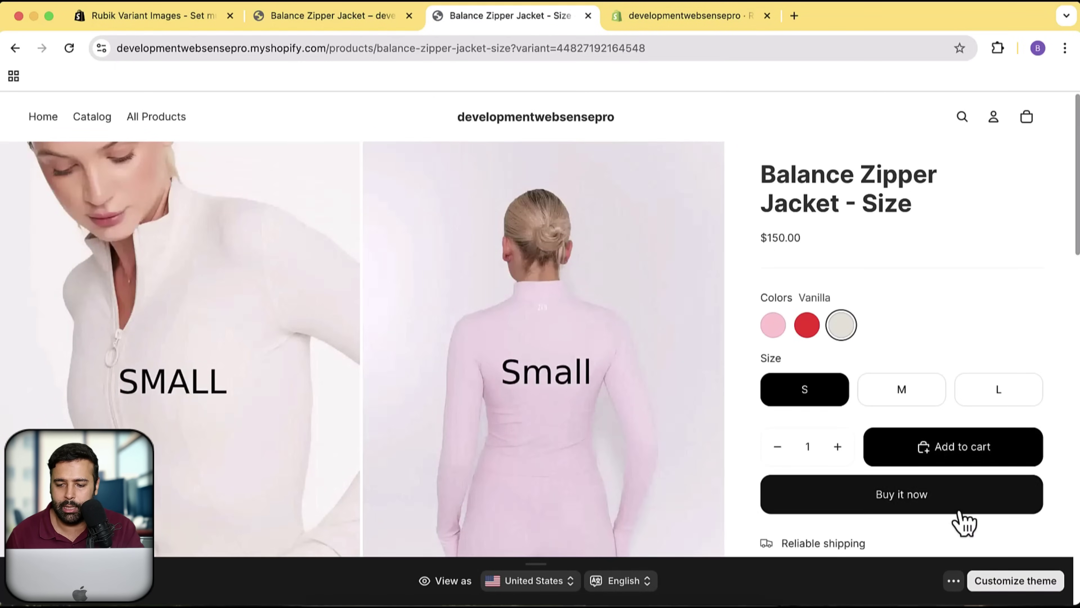
left_click(960, 581)
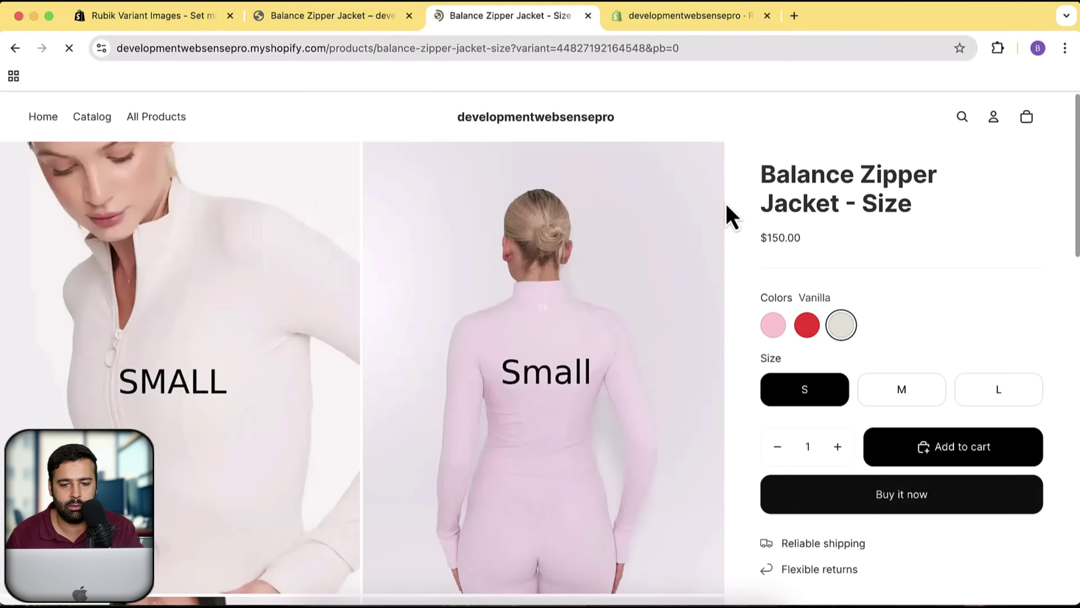
scroll(742, 273, "down", 4)
scroll(744, 274, "up", 4)
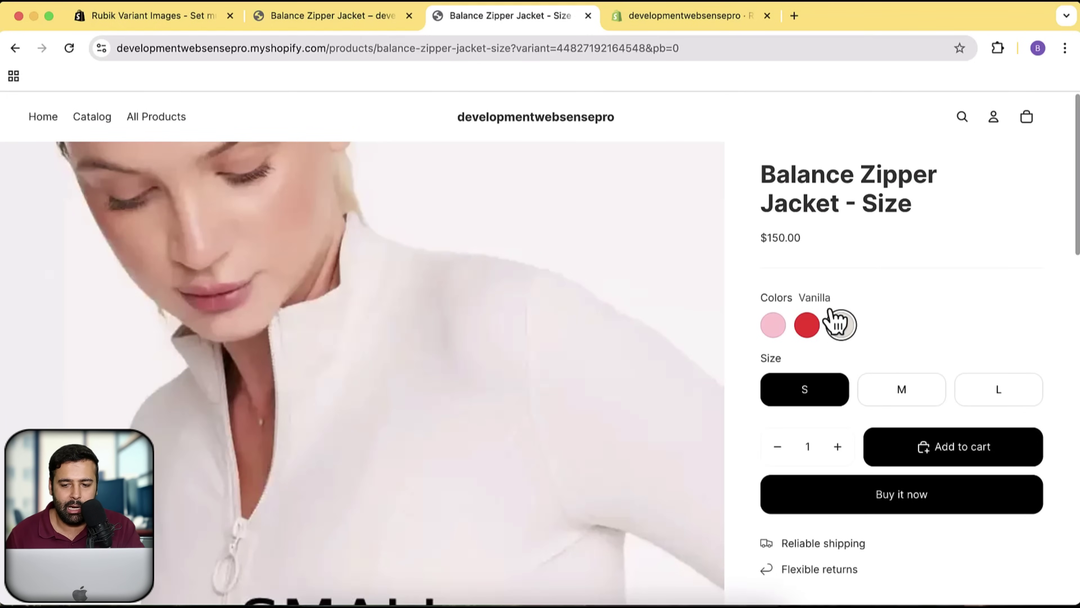
scroll(625, 273, "down", 8)
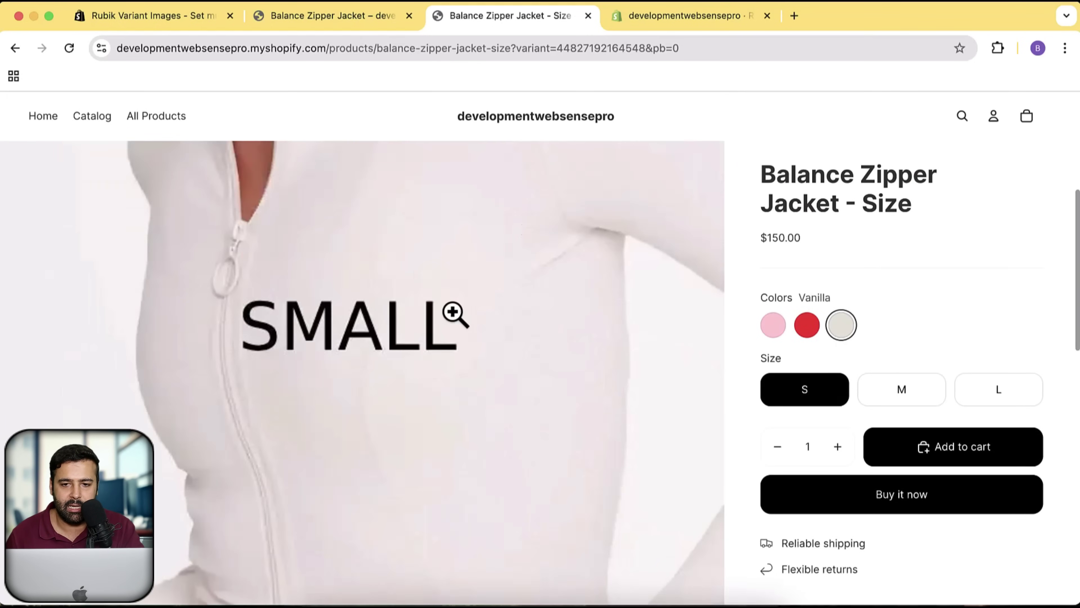
left_click(651, 21)
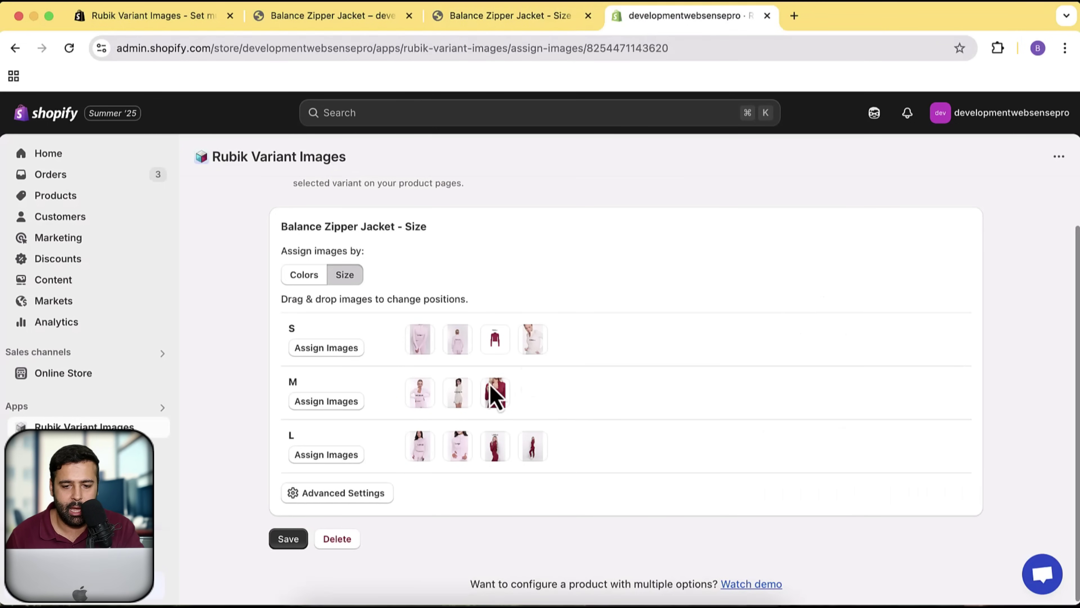
mouse_move(540, 347)
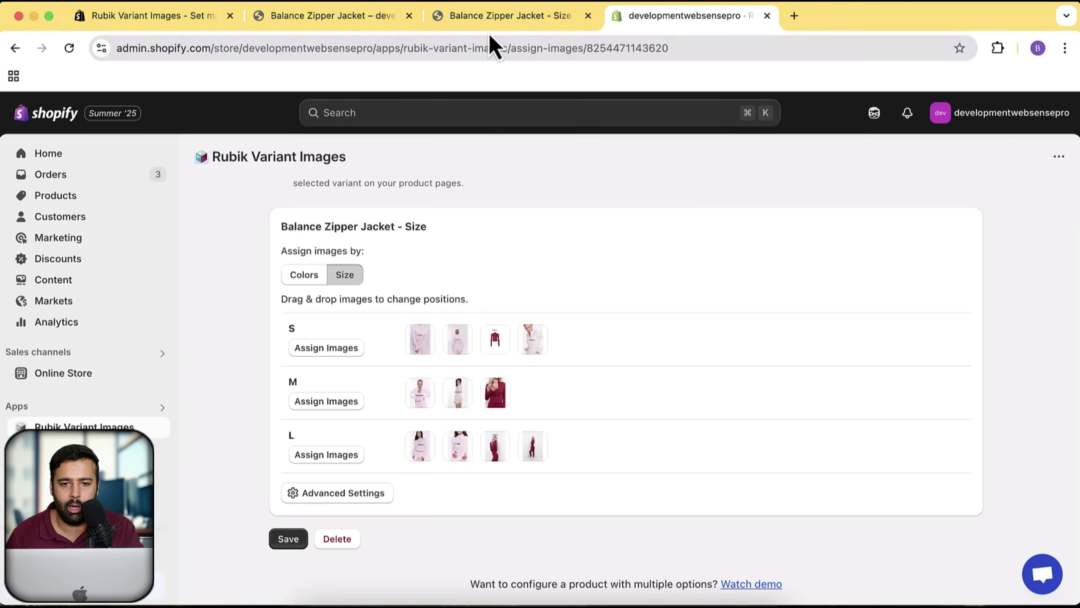
View the Vanilla jacket in size L on the storefront and compare its gallery with the images assigned to L
left_click(502, 16)
left_click(996, 400)
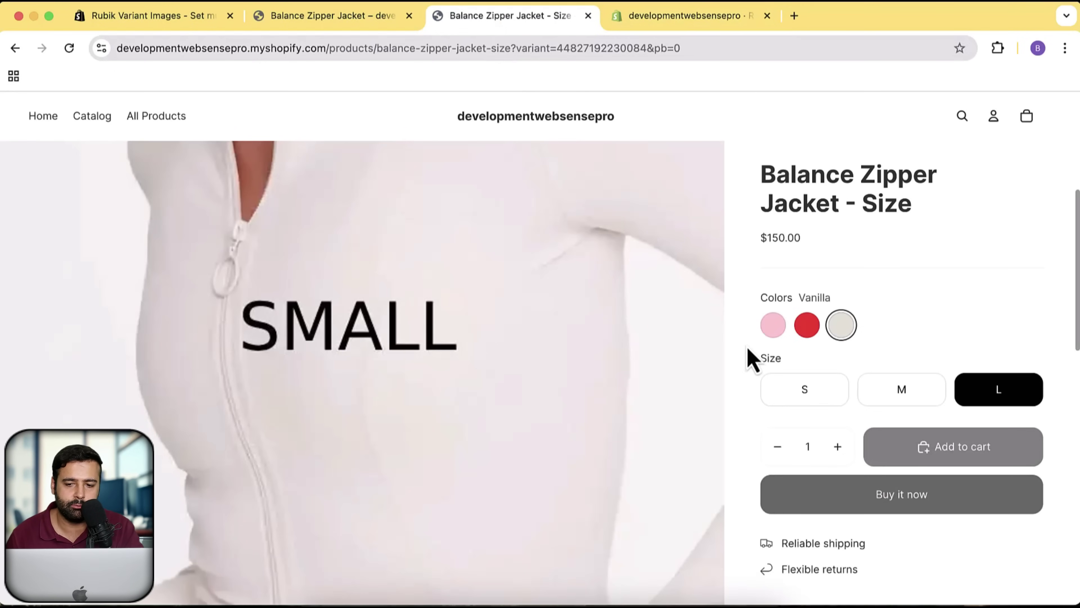
scroll(739, 254, "down", 7)
scroll(741, 374, "up", 7)
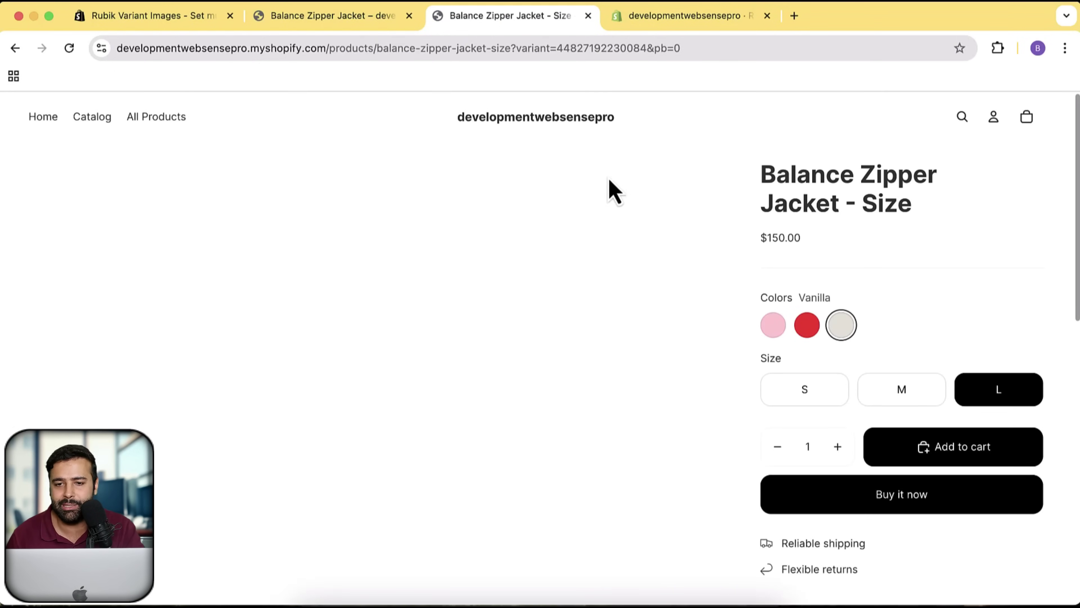
left_click(636, 17)
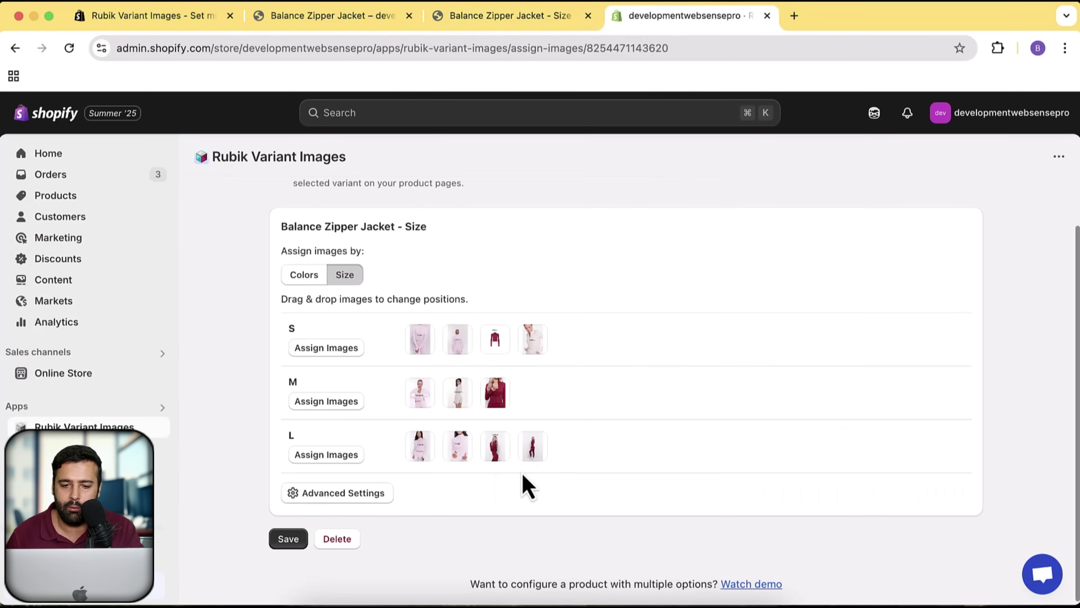
mouse_move(476, 454)
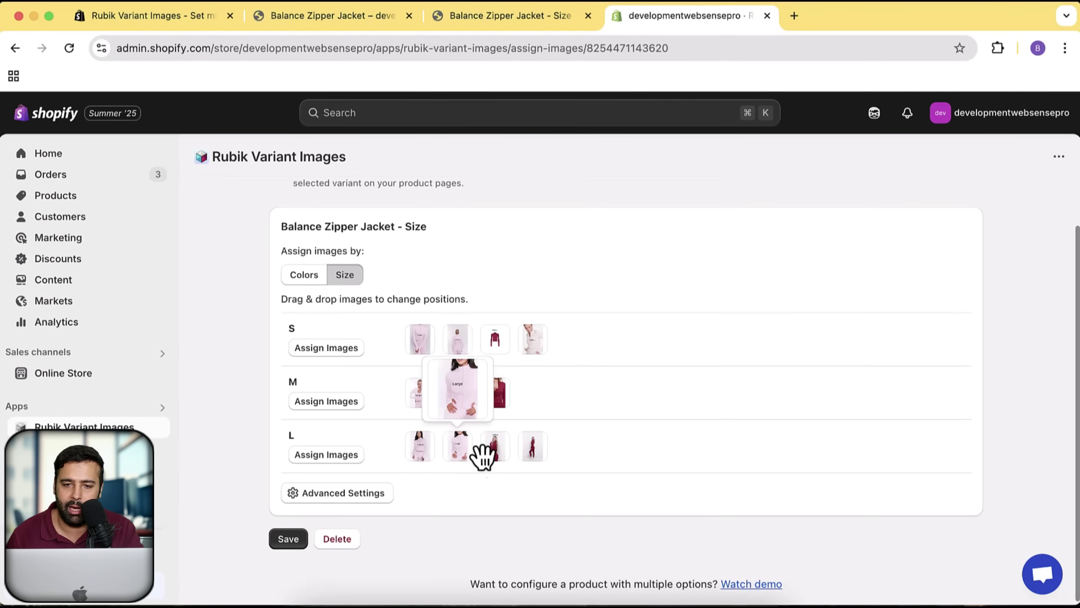
View the Red and Pink jackets in size L on the storefront and compare their galleries with the images assigned to L
left_click(507, 23)
left_click(801, 329)
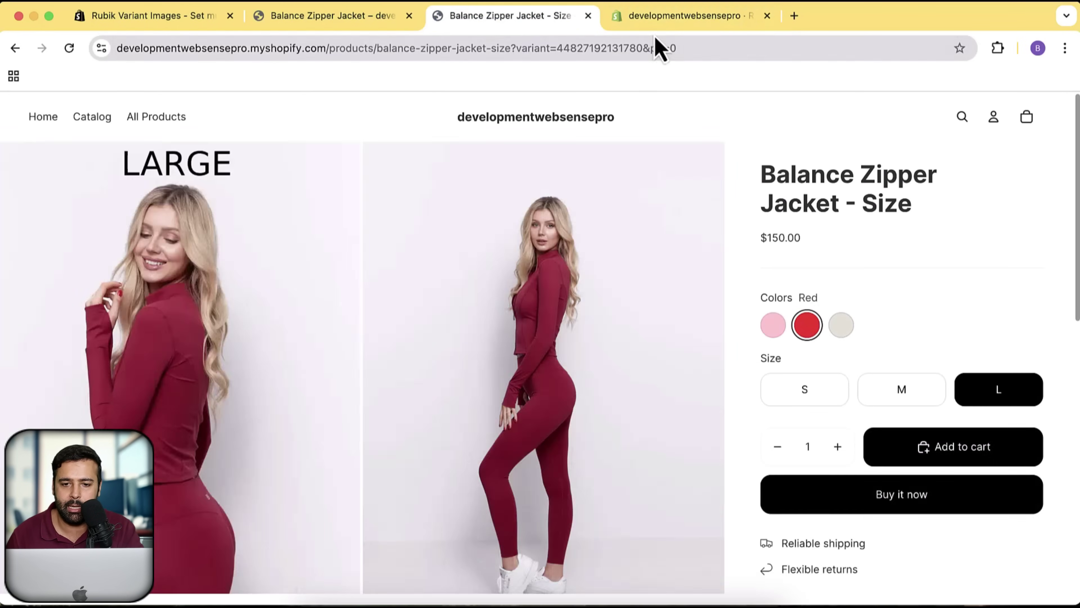
left_click(657, 17)
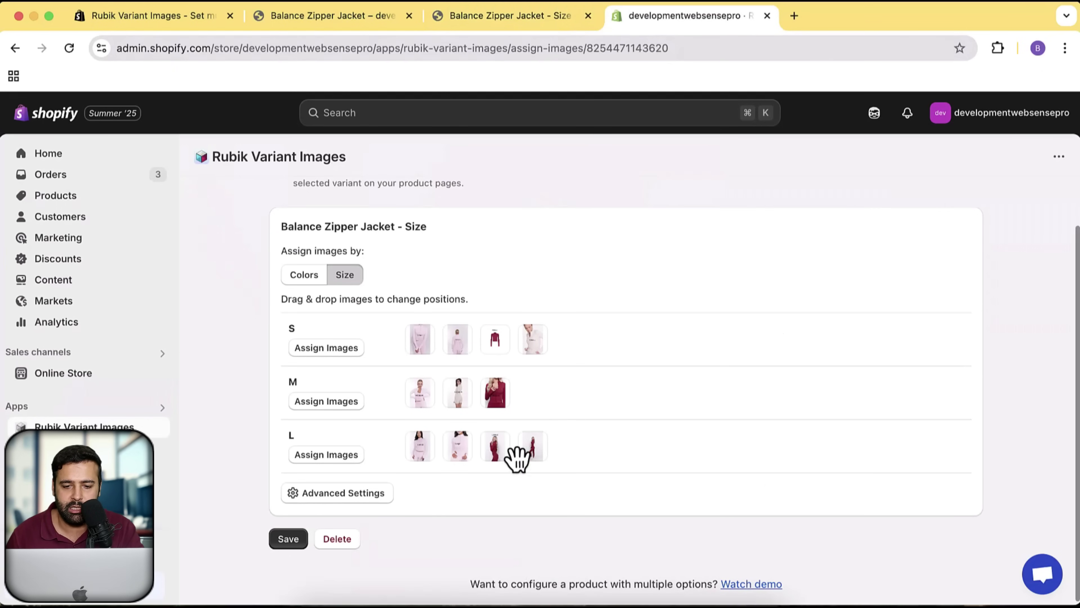
mouse_move(532, 452)
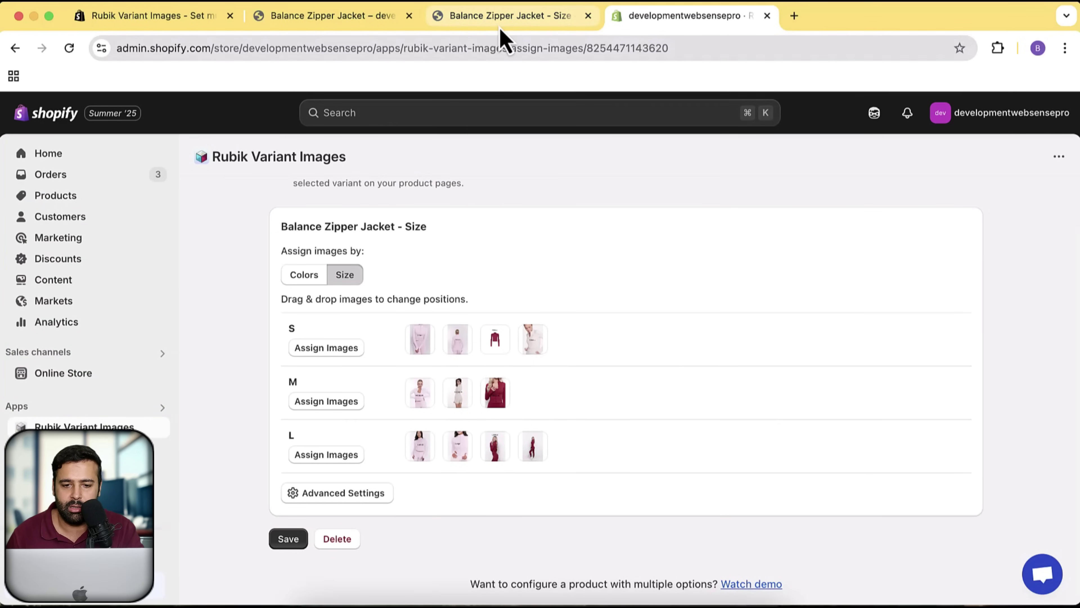
left_click(512, 24)
left_click(774, 327)
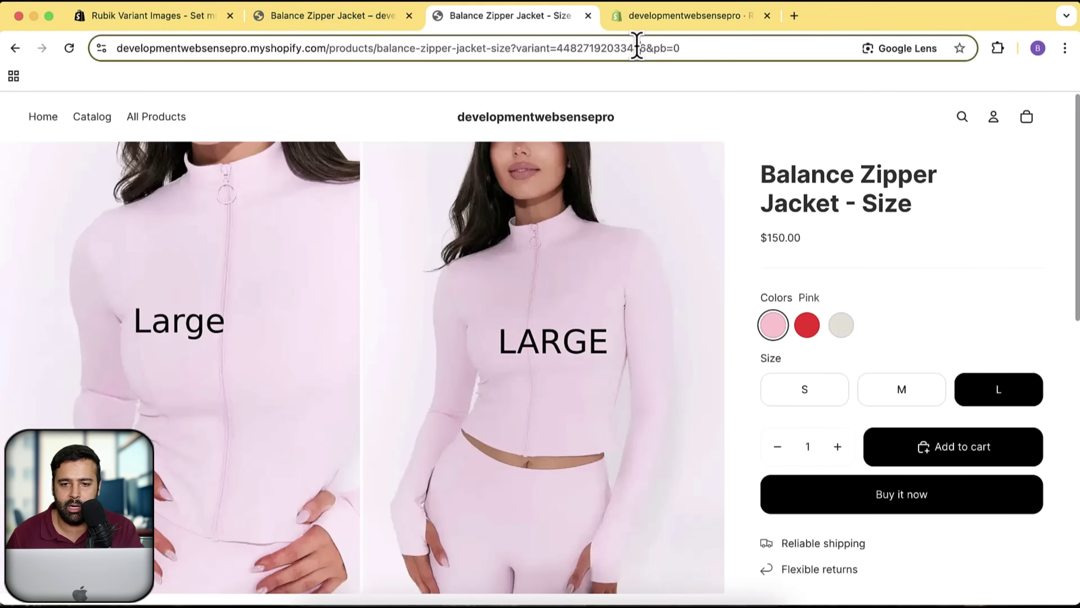
left_click(663, 16)
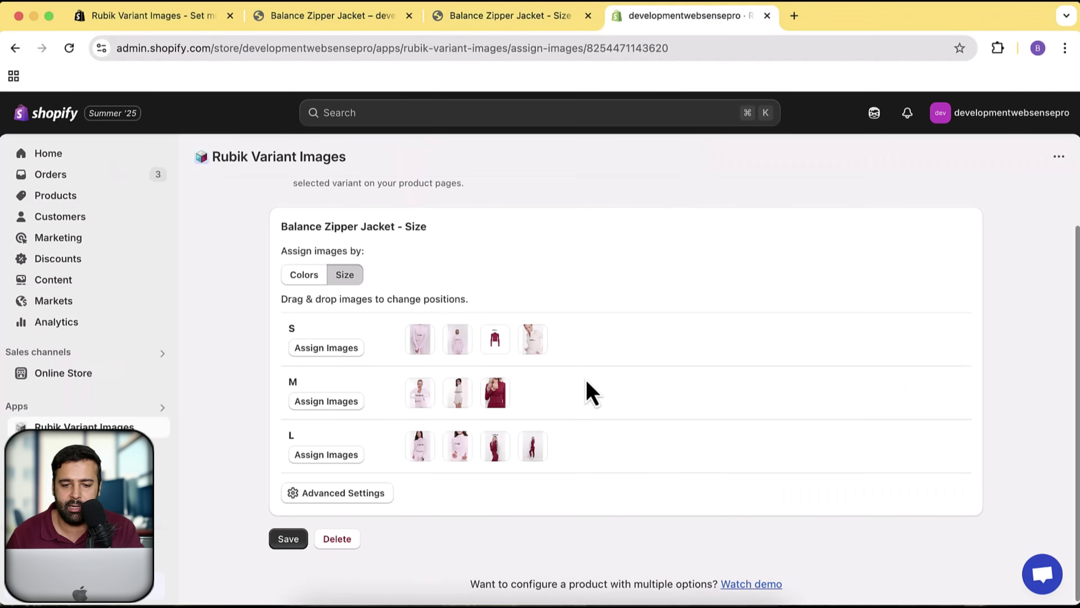
Check the storefront gallery of the Pink jacket in sizes M and S
left_click(507, 16)
left_click(898, 397)
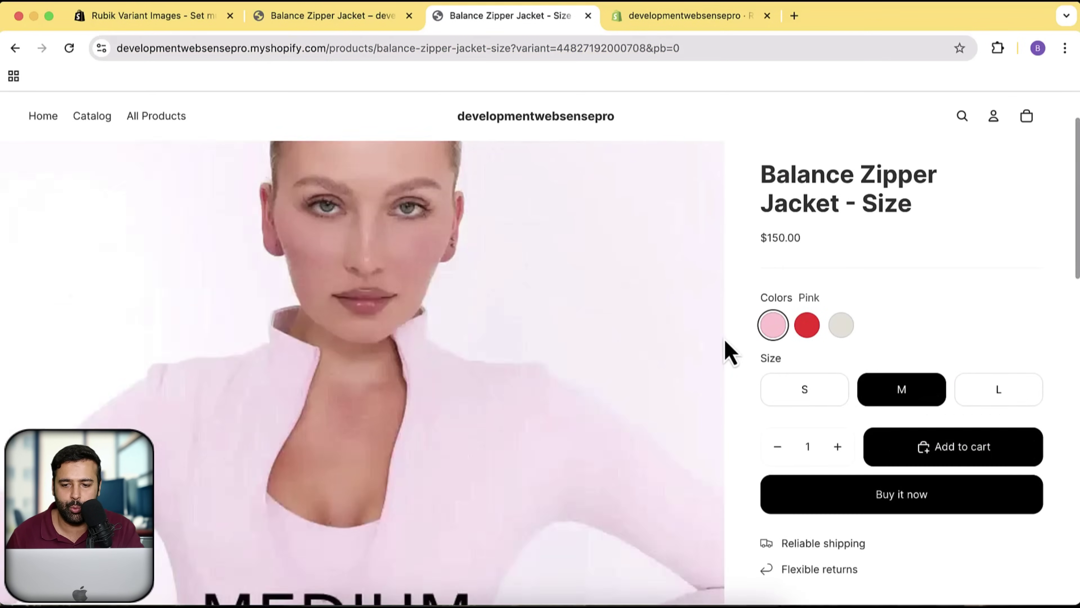
left_click(808, 399)
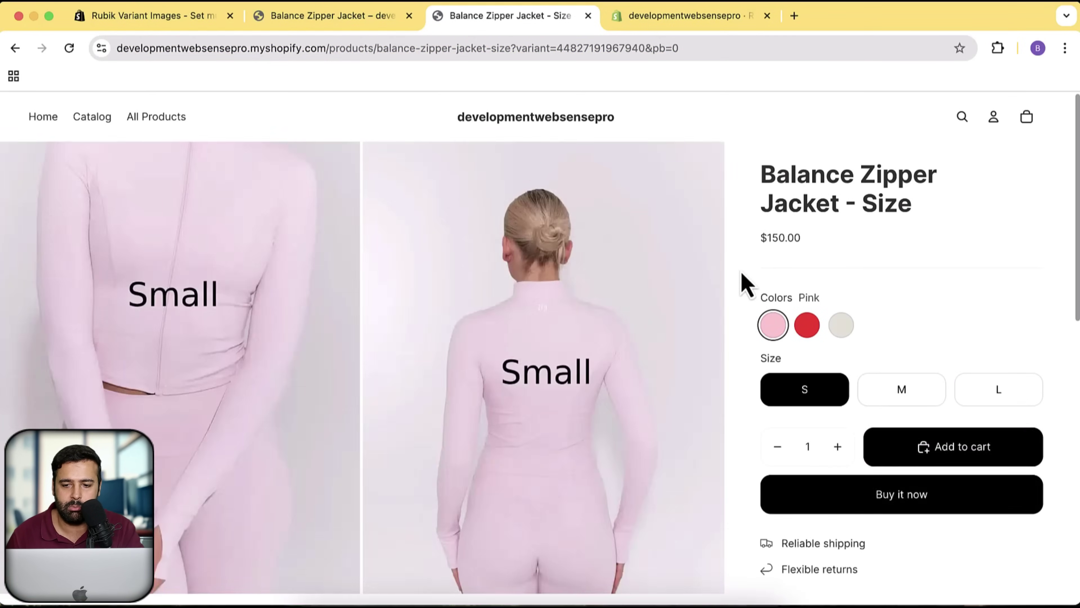
scroll(740, 292, "down", 5)
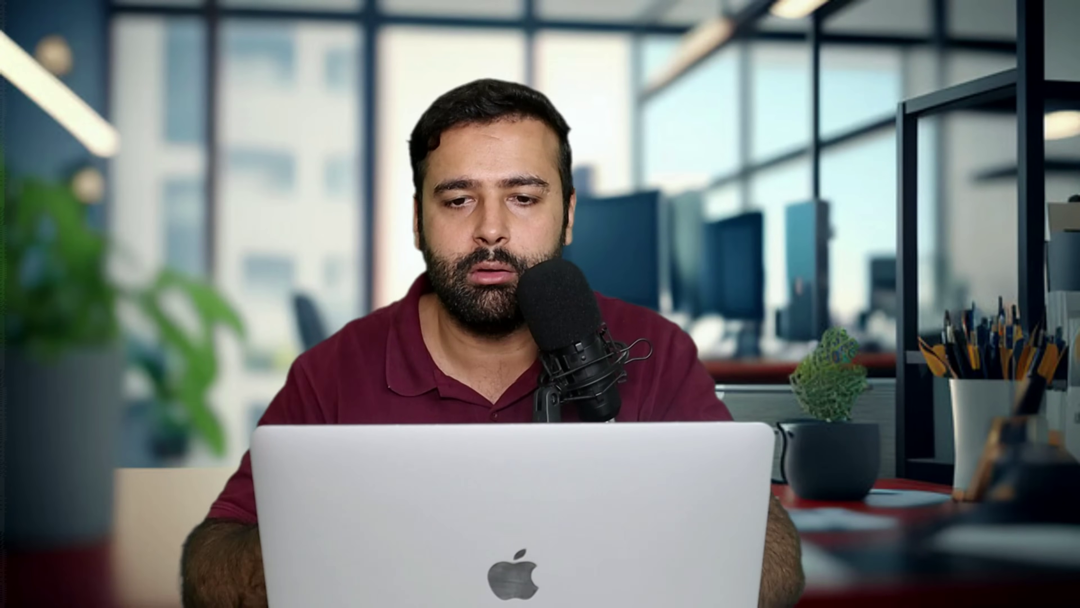